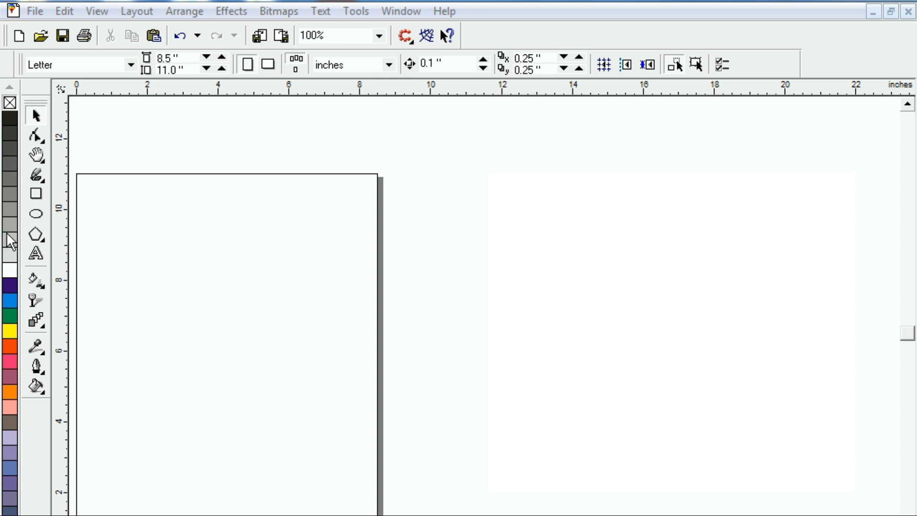
Draw a rectangle about 2.2 inches wide and 4.6 inches high near the page's left edge and convert it to curves.
{"action": "left_click", "coordinate": [37, 194]}
{"action": "left_click_drag", "start_coordinate": [101, 258], "coordinate": [180, 420]}
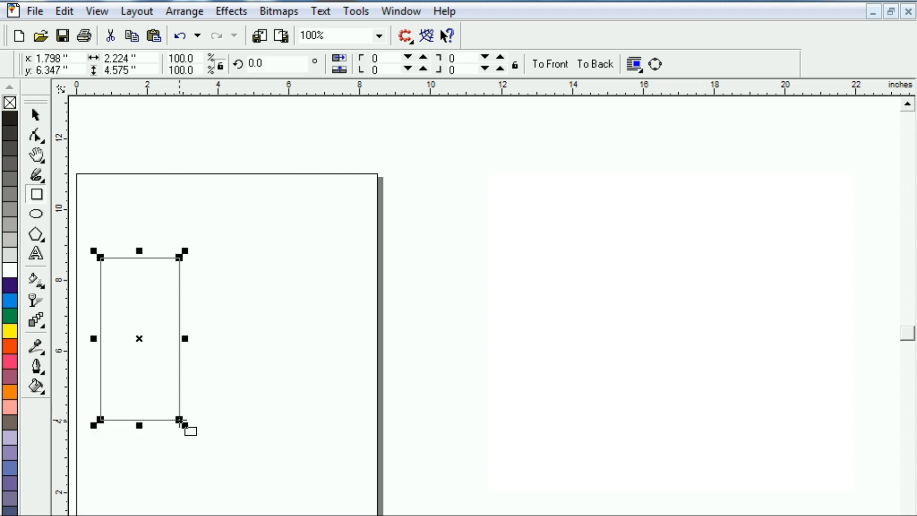
{"action": "left_click", "coordinate": [38, 140]}
{"action": "left_click", "coordinate": [37, 140]}
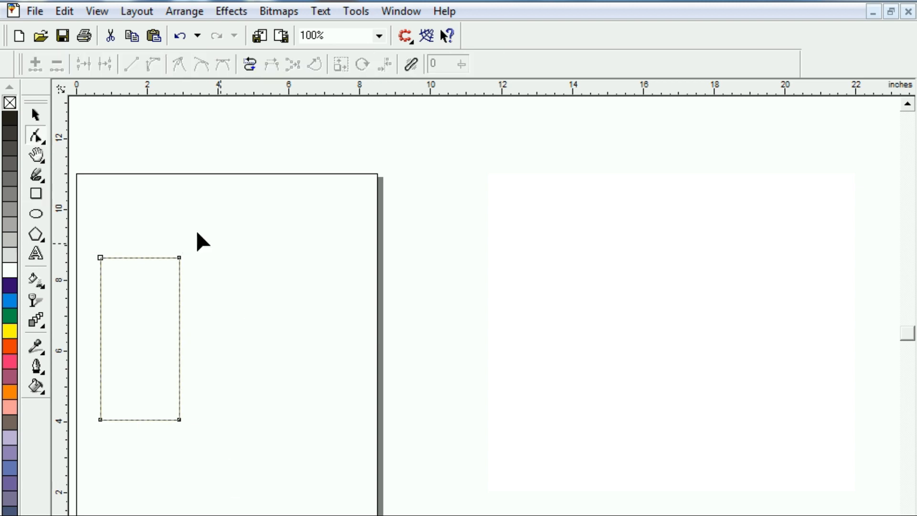
Taper the rectangle by pulling its top-right corner inward, adding an inset node on the right edge and deleting the bottom-right node.
{"action": "left_click_drag", "start_coordinate": [180, 257], "coordinate": [151, 284]}
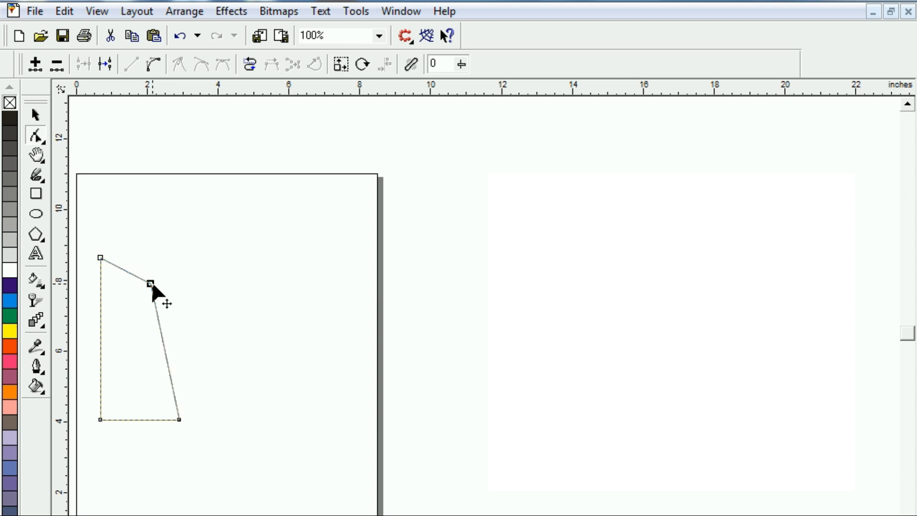
{"action": "double_click", "coordinate": [162, 332]}
{"action": "left_click_drag", "start_coordinate": [161, 333], "coordinate": [149, 342]}
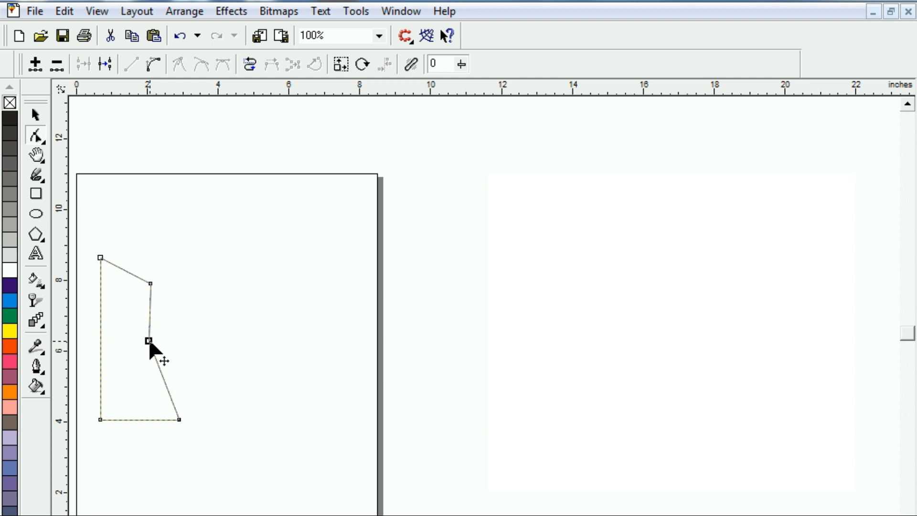
{"action": "double_click", "coordinate": [179, 419]}
Convert the slanted lower-right edge to a curve and bulge it outward into a rounded base.
{"action": "right_click", "coordinate": [126, 378]}
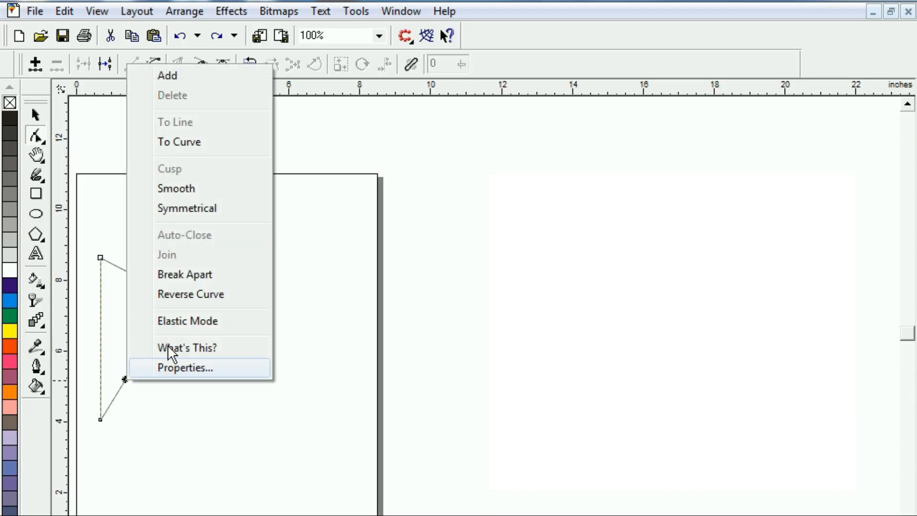
{"action": "left_click", "coordinate": [214, 143]}
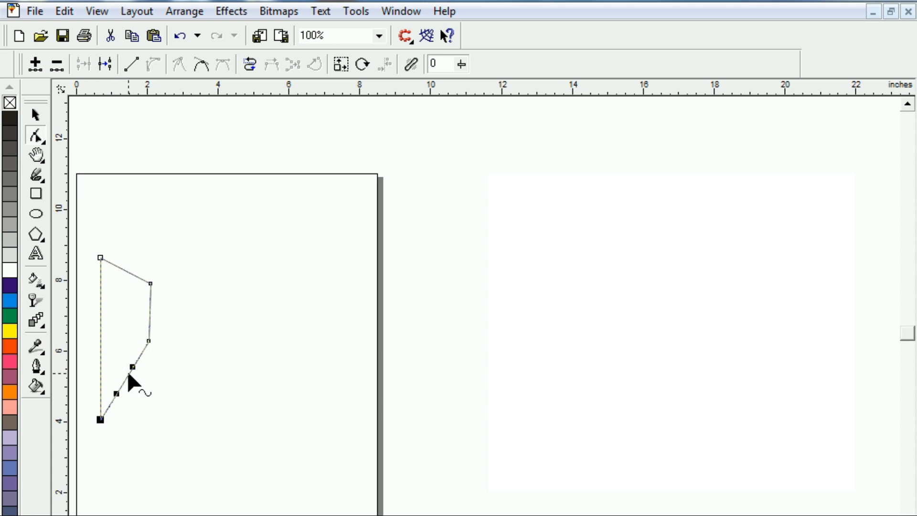
{"action": "left_click_drag", "start_coordinate": [128, 376], "coordinate": [178, 418]}
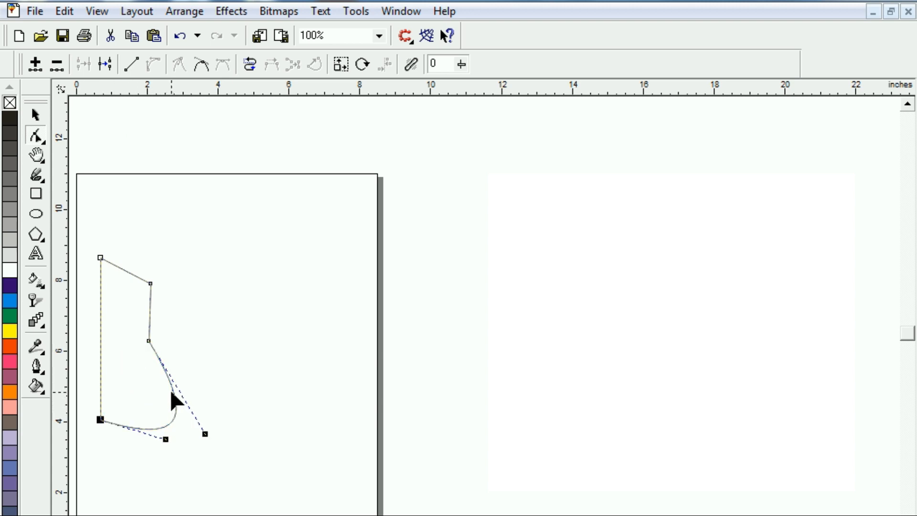
Shift the upper-right node slightly inward and bend the top edge into a rounded curve.
{"action": "mouse_move", "coordinate": [151, 283]}
{"action": "left_mouse_down"}
{"action": "mouse_move", "coordinate": [123, 270]}
{"action": "mouse_move", "coordinate": [136, 285]}
{"action": "left_mouse_up"}
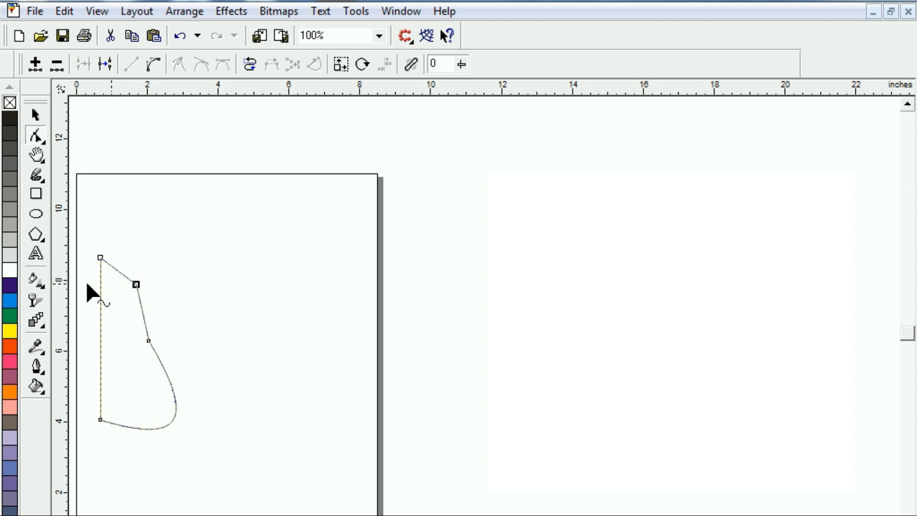
{"action": "left_click", "coordinate": [116, 270]}
{"action": "left_click", "coordinate": [153, 64]}
{"action": "left_click_drag", "start_coordinate": [120, 269], "coordinate": [139, 266]}
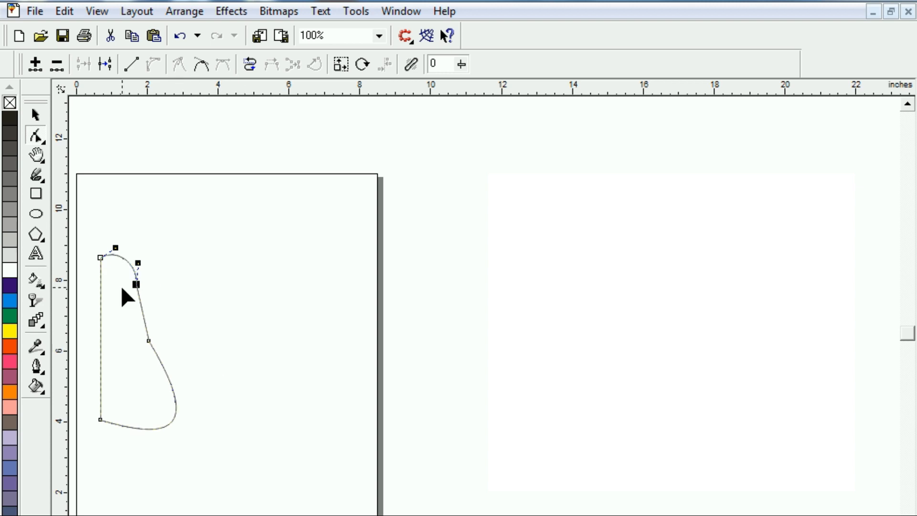
Convert the straight left edge to a curve and bow it slightly outward.
{"action": "left_click", "coordinate": [100, 358]}
{"action": "left_click", "coordinate": [152, 64]}
{"action": "left_click_drag", "start_coordinate": [98, 341], "coordinate": [94, 344]}
{"action": "left_click", "coordinate": [226, 388]}
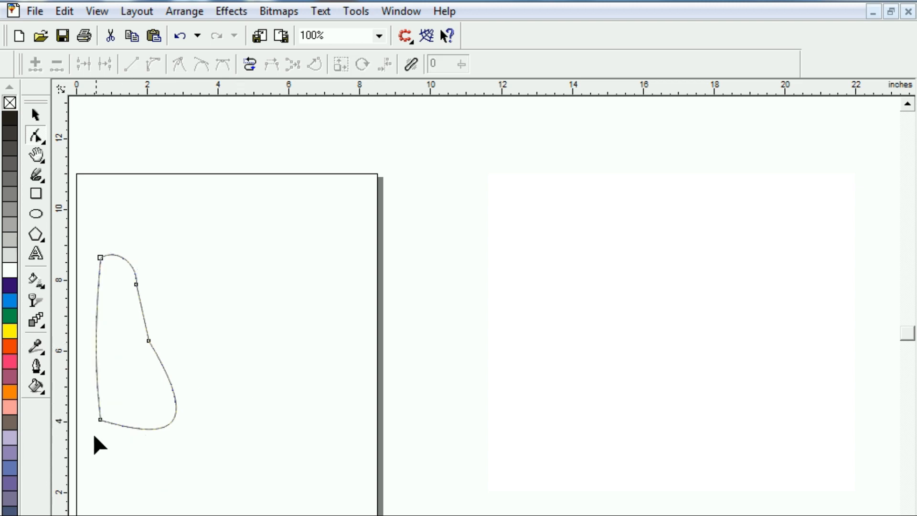
Delete the bottom-left node and adjust the remaining curve's handle to round out the shape's base.
{"action": "left_click", "coordinate": [100, 420]}
{"action": "key", "text": "Delete"}
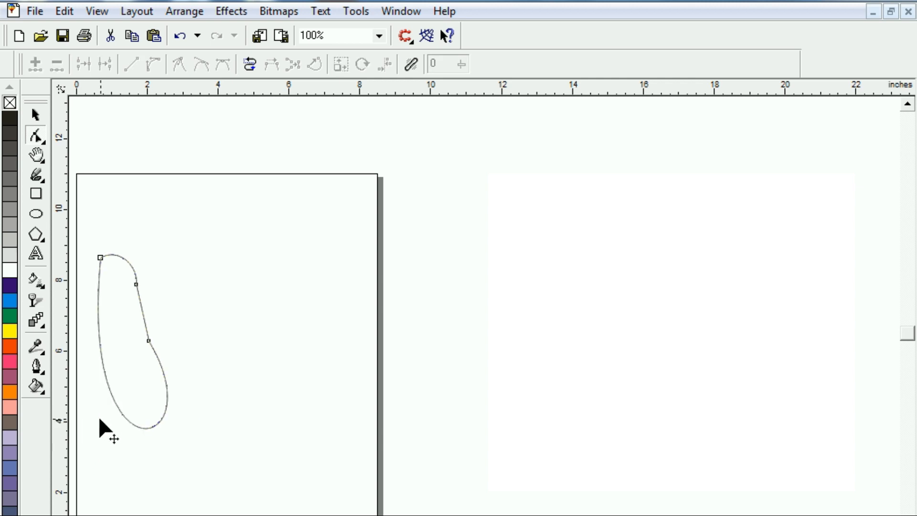
{"action": "left_click", "coordinate": [149, 341]}
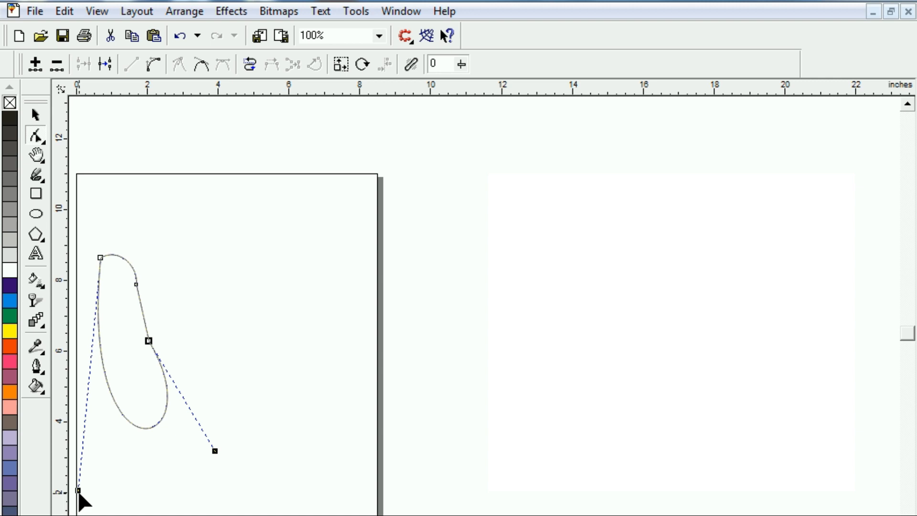
{"action": "left_click_drag", "start_coordinate": [78, 495], "coordinate": [174, 490]}
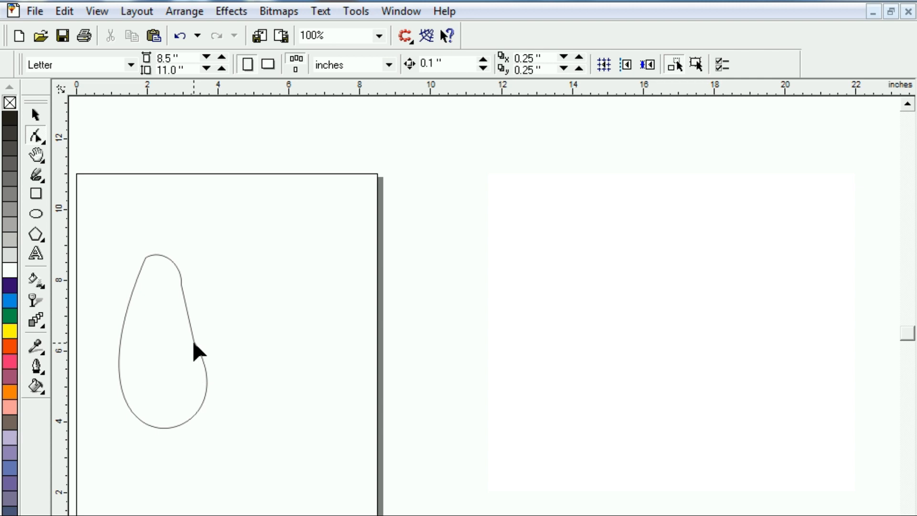
Pull the waist node and the upper-right node inward to narrow the shape's neck.
{"action": "left_click", "coordinate": [193, 342]}
{"action": "left_click_drag", "start_coordinate": [194, 340], "coordinate": [158, 324]}
{"action": "left_click_drag", "start_coordinate": [181, 285], "coordinate": [174, 284]}
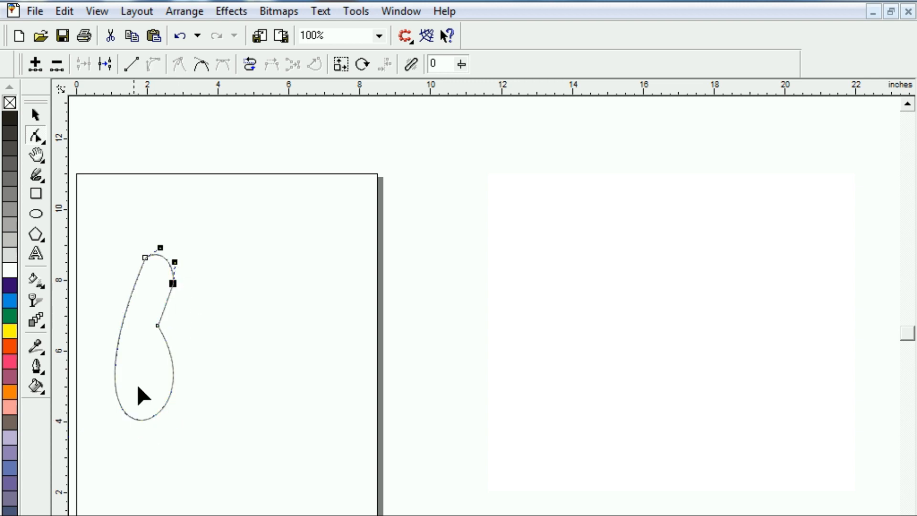
Extend both handles of the large lower curve outward to widen the shape's rounded base.
{"action": "left_click", "coordinate": [157, 327]}
{"action": "left_click_drag", "start_coordinate": [224, 435], "coordinate": [245, 432]}
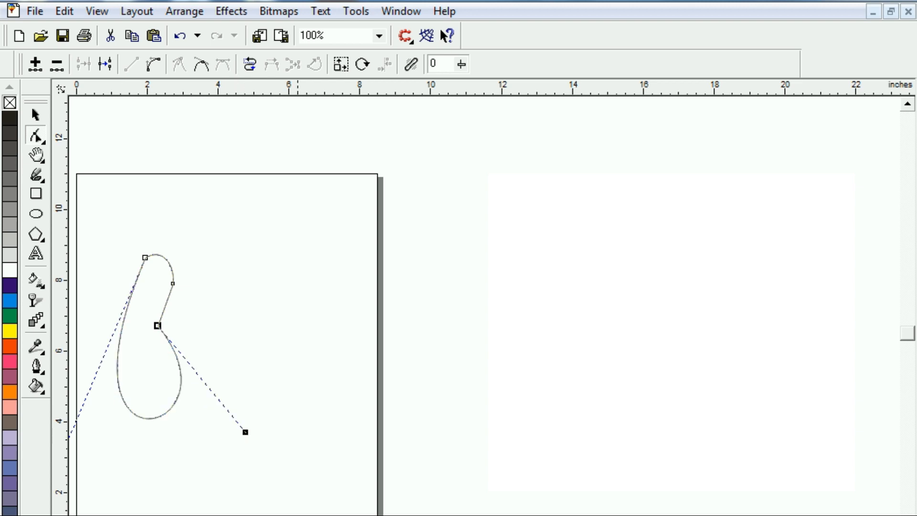
{"action": "scroll", "coordinate": [485, 306], "scroll_direction": "left", "scroll_amount": 2}
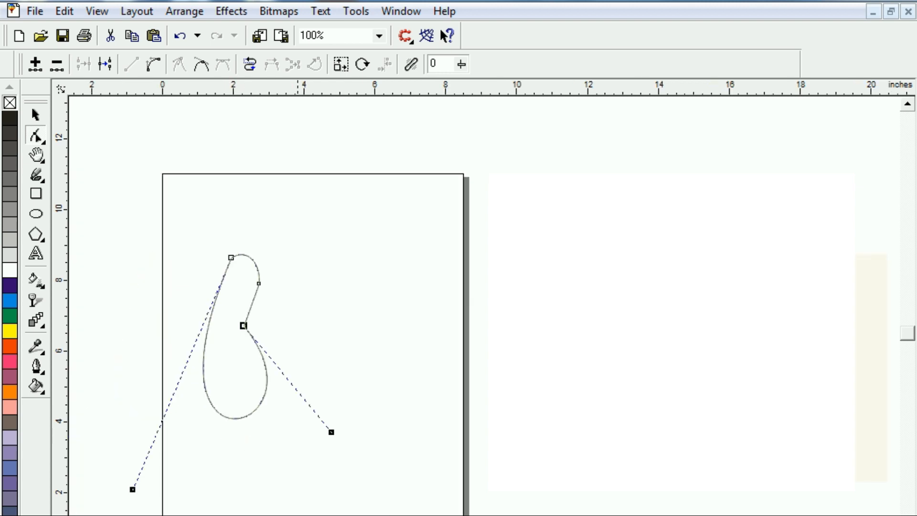
{"action": "left_click", "coordinate": [132, 490]}
{"action": "left_click_drag", "start_coordinate": [132, 489], "coordinate": [101, 486]}
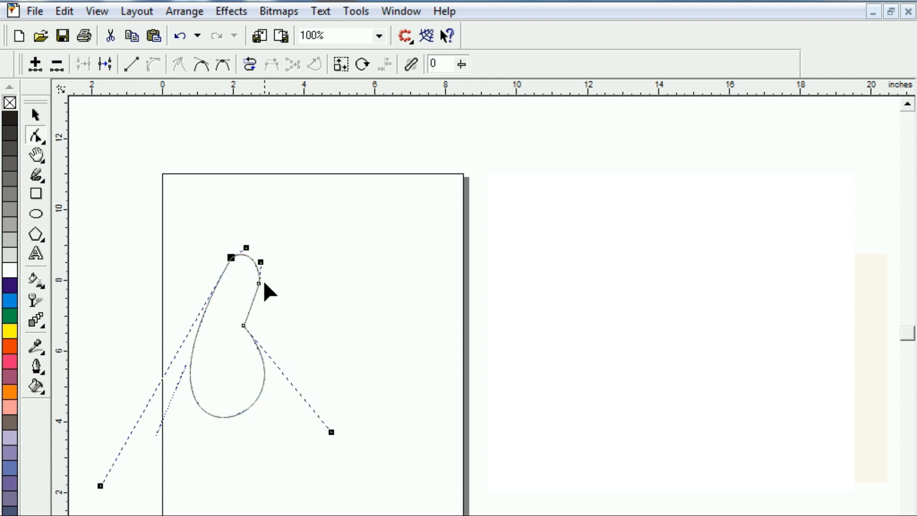
Fine-tune the waist node and the upper-right node to slim the shape's neck further.
{"action": "left_click_drag", "start_coordinate": [243, 325], "coordinate": [232, 327]}
{"action": "left_click_drag", "start_coordinate": [259, 283], "coordinate": [257, 281]}
{"action": "left_click_drag", "start_coordinate": [232, 328], "coordinate": [238, 331]}
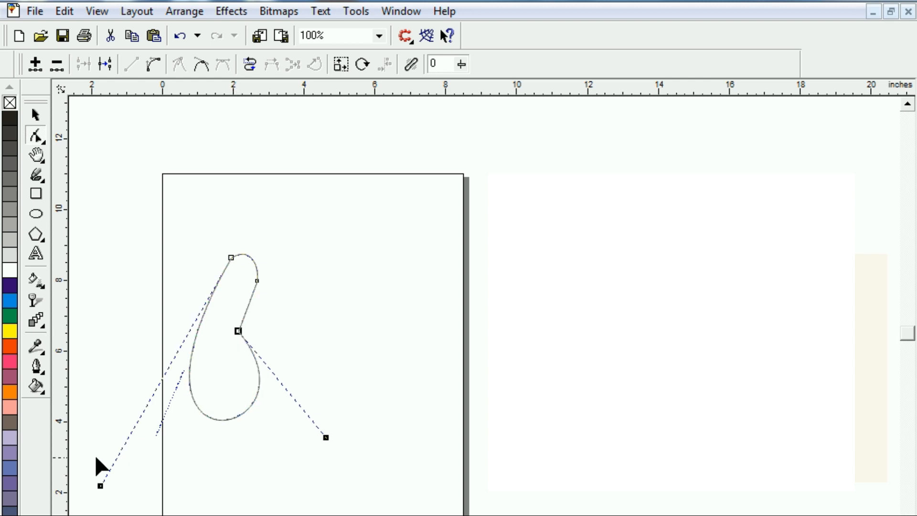
Adjust the curve handles to widen the base slightly and round the tip of the shape.
{"action": "left_click_drag", "start_coordinate": [100, 486], "coordinate": [84, 486]}
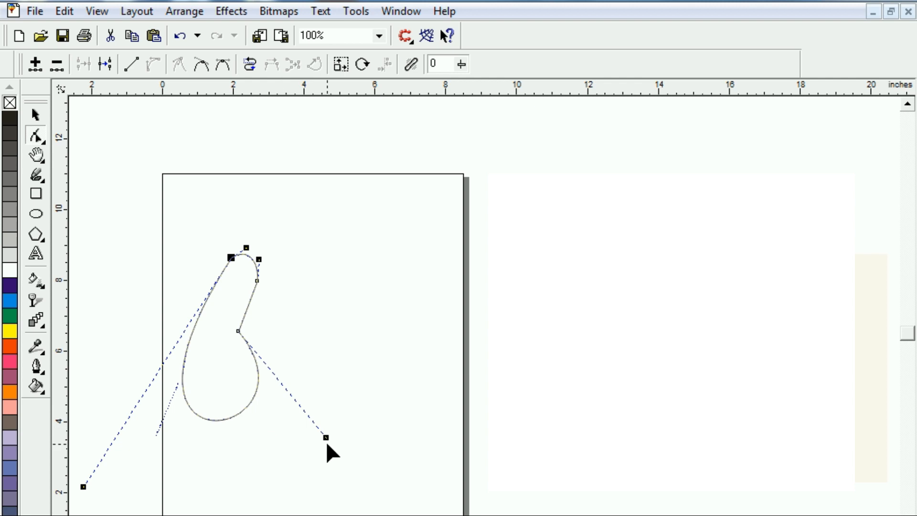
{"action": "left_click_drag", "start_coordinate": [325, 438], "coordinate": [331, 438]}
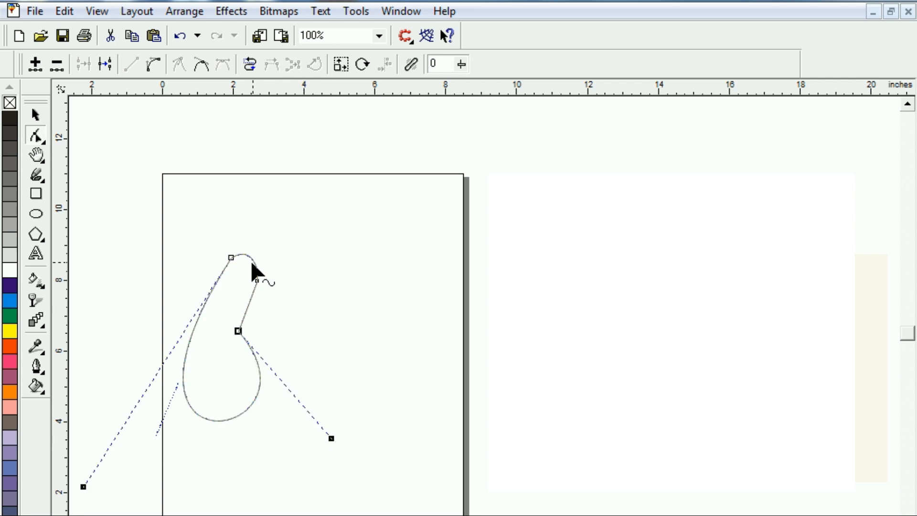
{"action": "left_click", "coordinate": [256, 278]}
{"action": "left_click_drag", "start_coordinate": [260, 262], "coordinate": [250, 248]}
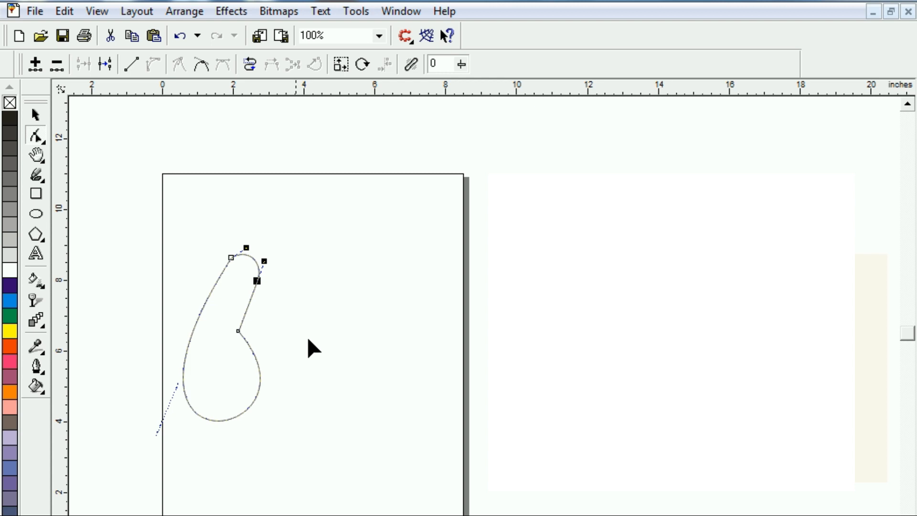
Rotate the finished shape about 9.5 degrees counterclockwise.
{"action": "left_click", "coordinate": [36, 114]}
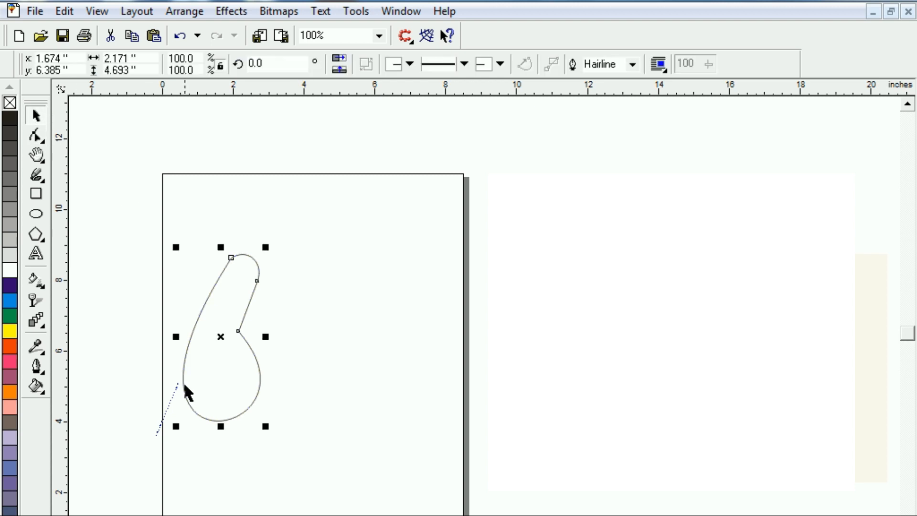
{"action": "left_click", "coordinate": [249, 276]}
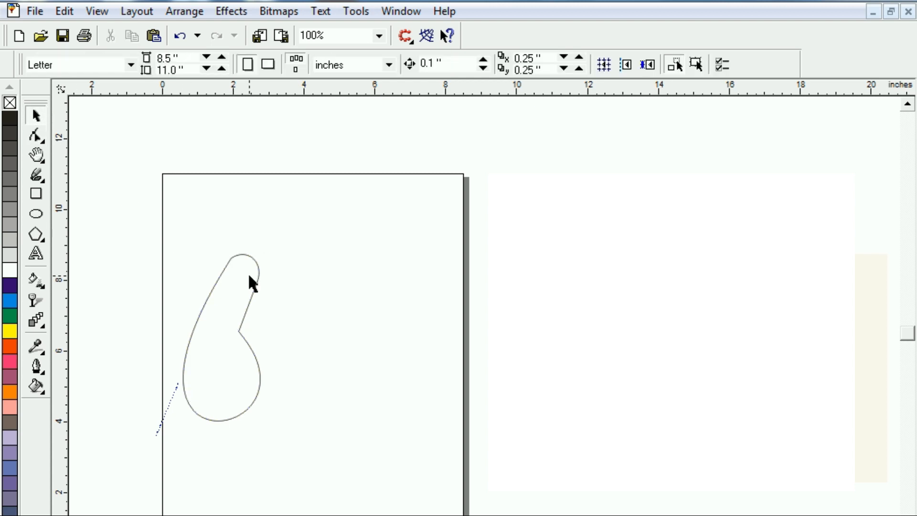
{"action": "left_click", "coordinate": [251, 299]}
{"action": "left_click", "coordinate": [249, 300]}
{"action": "left_click_drag", "start_coordinate": [270, 255], "coordinate": [253, 234]}
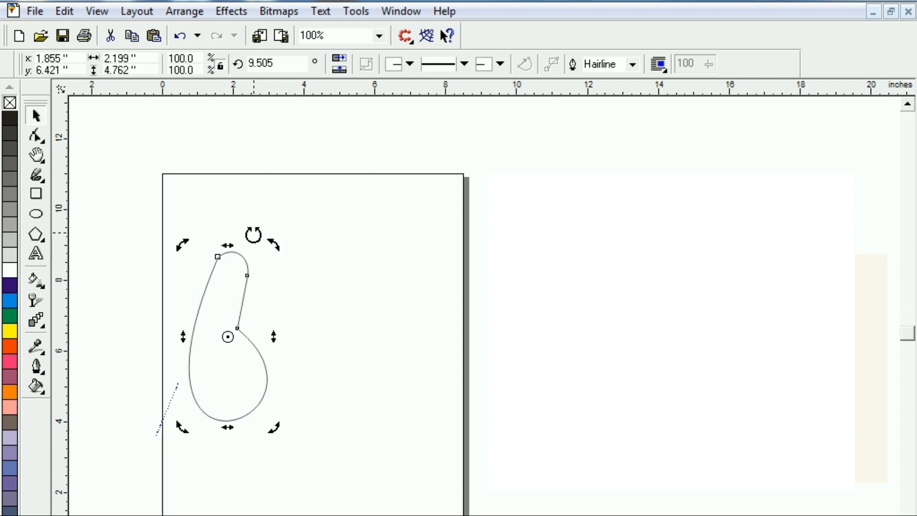
{"action": "left_click", "coordinate": [233, 363]}
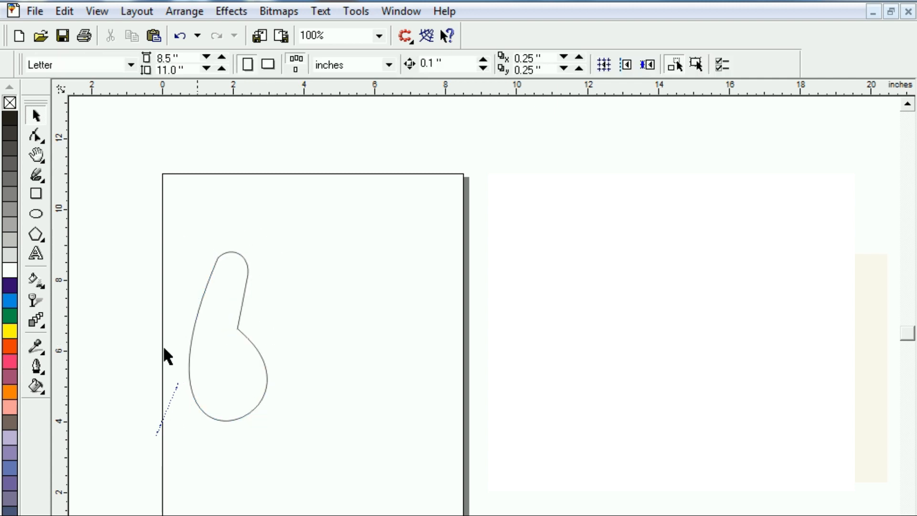
Fill the shape with a dark yellow shade and remove its outline.
{"action": "left_click", "coordinate": [191, 345]}
{"action": "left_click_drag", "start_coordinate": [9, 334], "coordinate": [90, 370]}
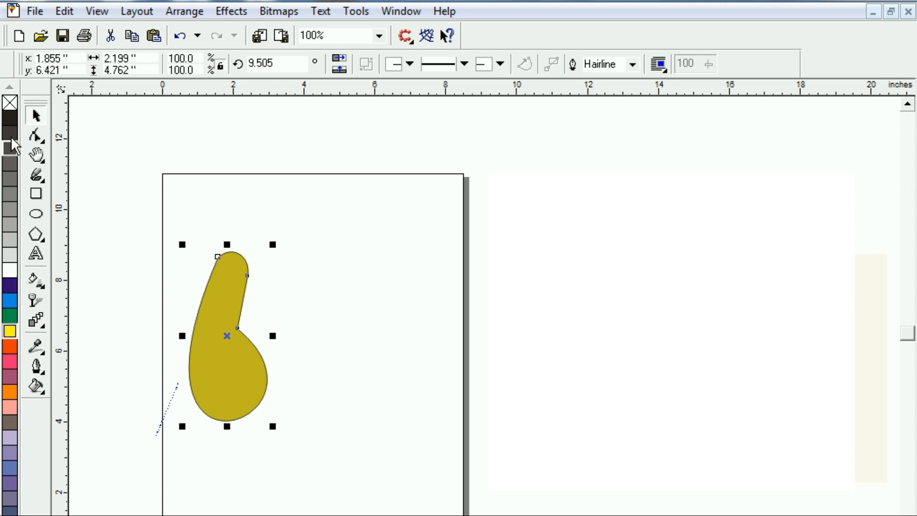
{"action": "right_click", "coordinate": [9, 102]}
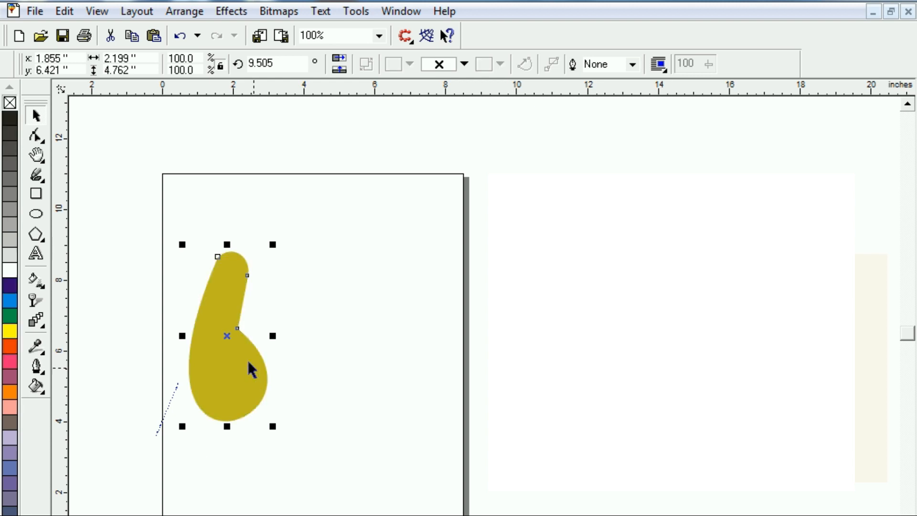
{"action": "double_click", "coordinate": [217, 351]}
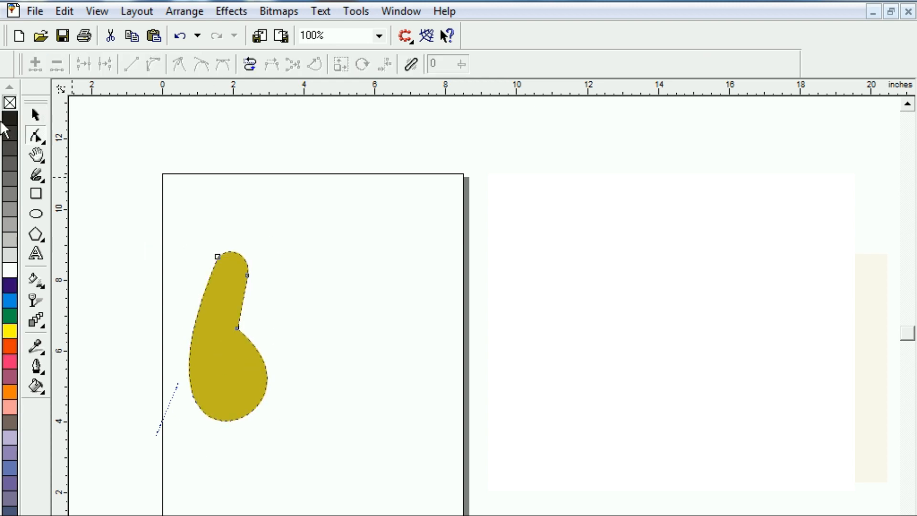
{"action": "left_click", "coordinate": [35, 115]}
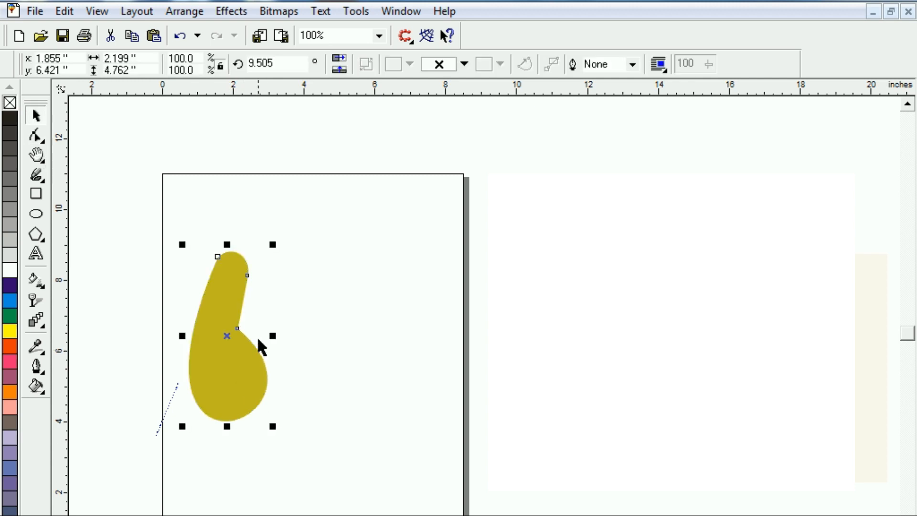
Duplicate the shape about 1.1 inches to the right and give the copy an orange-red fill and outline.
{"action": "left_click_drag", "start_coordinate": [225, 337], "coordinate": [265, 334]}
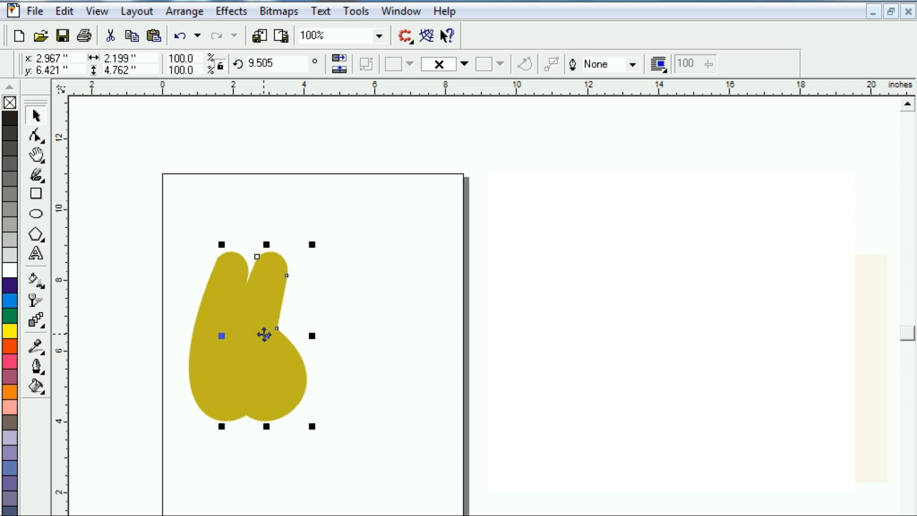
{"action": "left_click", "coordinate": [11, 346]}
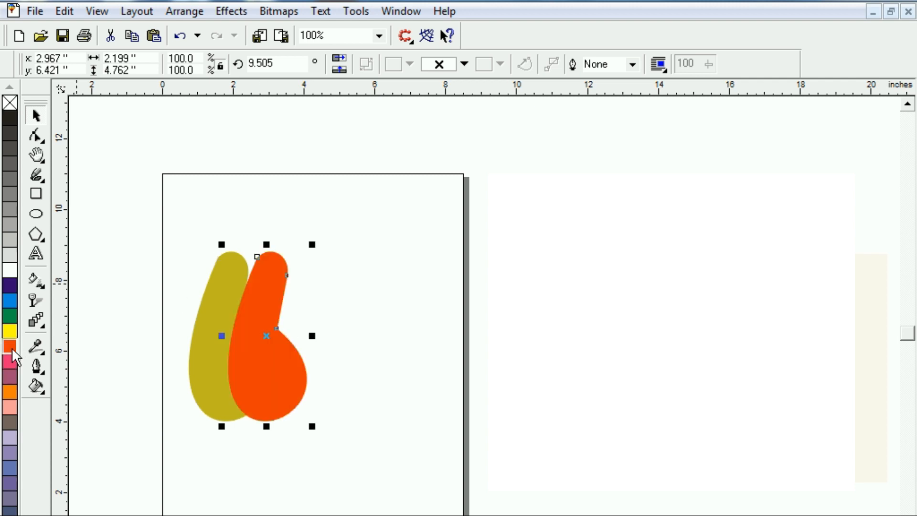
{"action": "right_click", "coordinate": [11, 348]}
Move the waist and upper-right nodes of the orange-red copy inward to make its neck slimmer.
{"action": "left_click", "coordinate": [44, 141]}
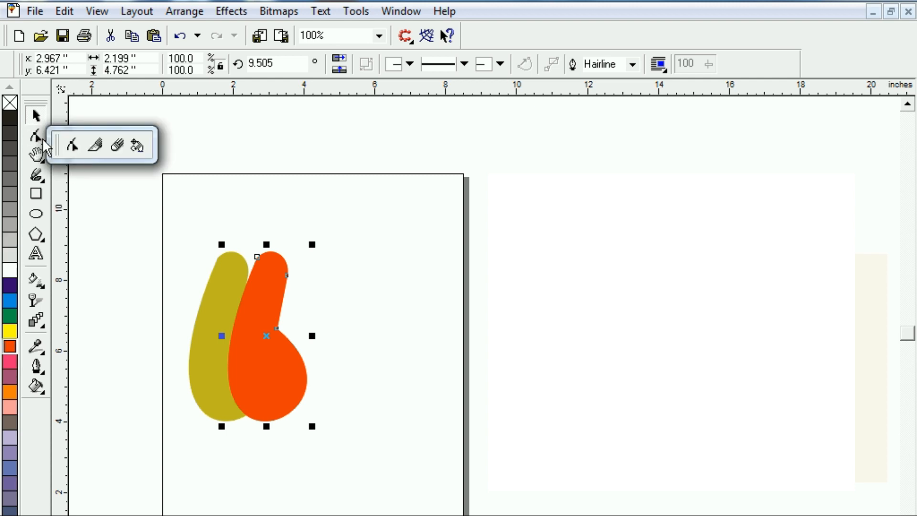
{"action": "left_click", "coordinate": [72, 145]}
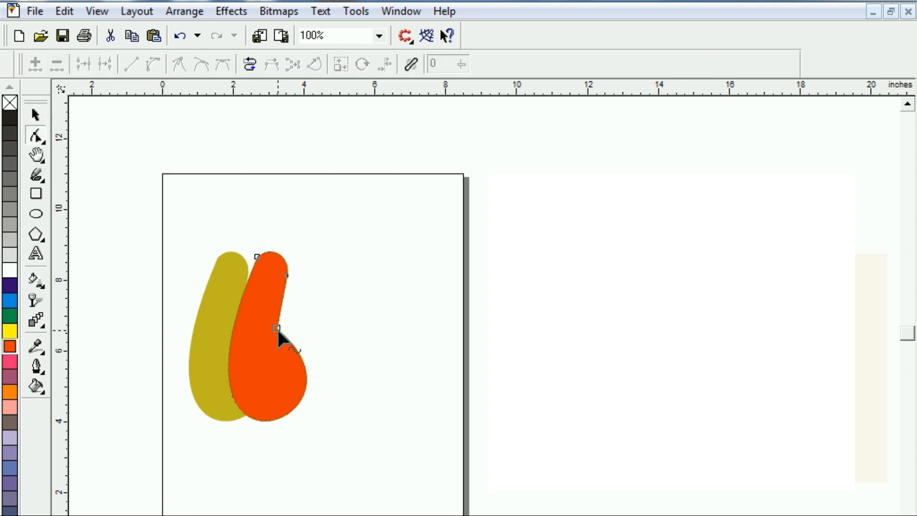
{"action": "left_click_drag", "start_coordinate": [277, 329], "coordinate": [268, 329]}
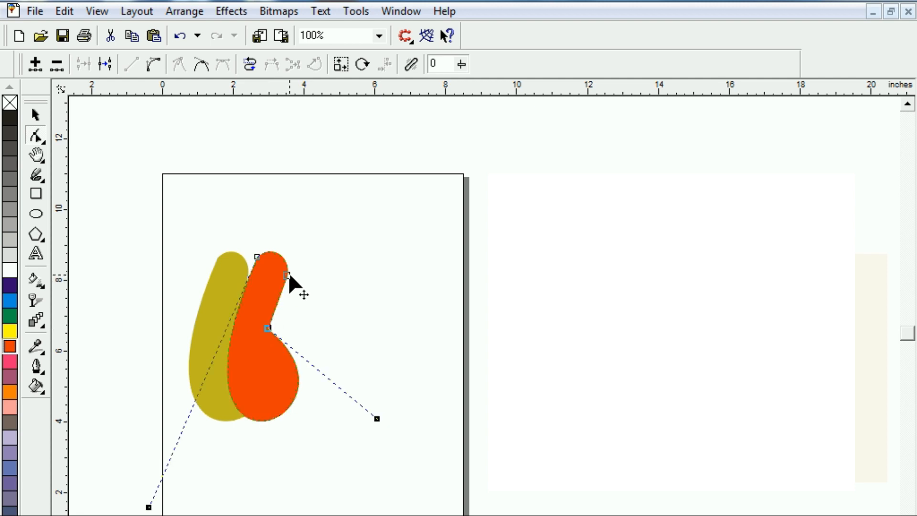
{"action": "left_click_drag", "start_coordinate": [287, 276], "coordinate": [283, 275]}
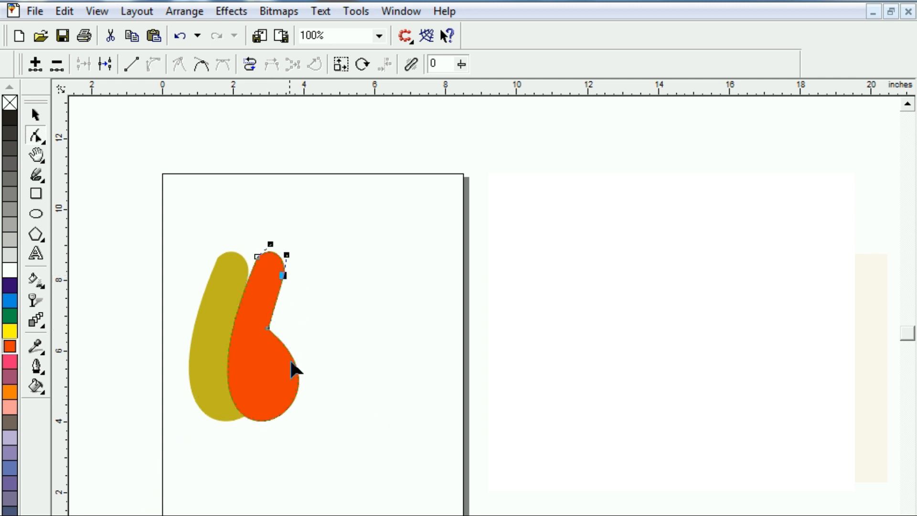
Stretch the orange-red copy upward to about 5.6 inches tall, raise it slightly and send it behind the dark yellow shape.
{"action": "left_click", "coordinate": [266, 268]}
{"action": "left_click", "coordinate": [35, 116]}
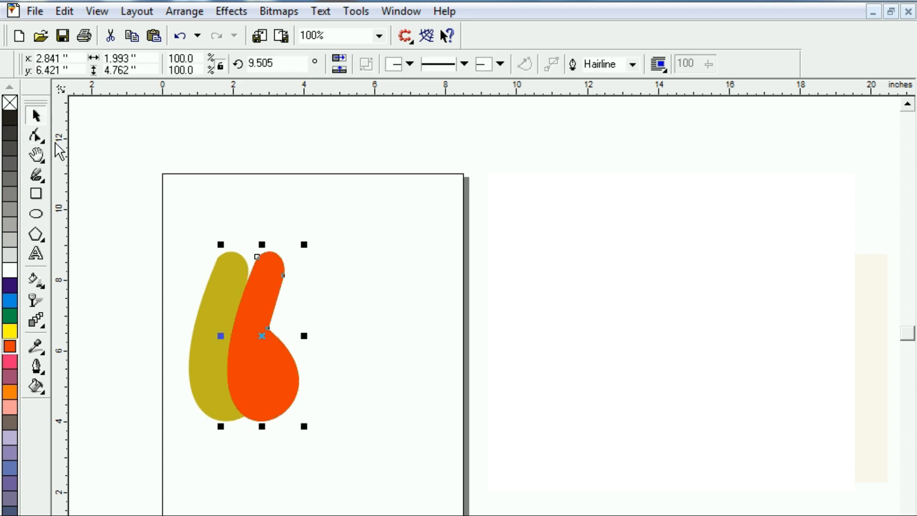
{"action": "left_click_drag", "start_coordinate": [263, 243], "coordinate": [262, 214]}
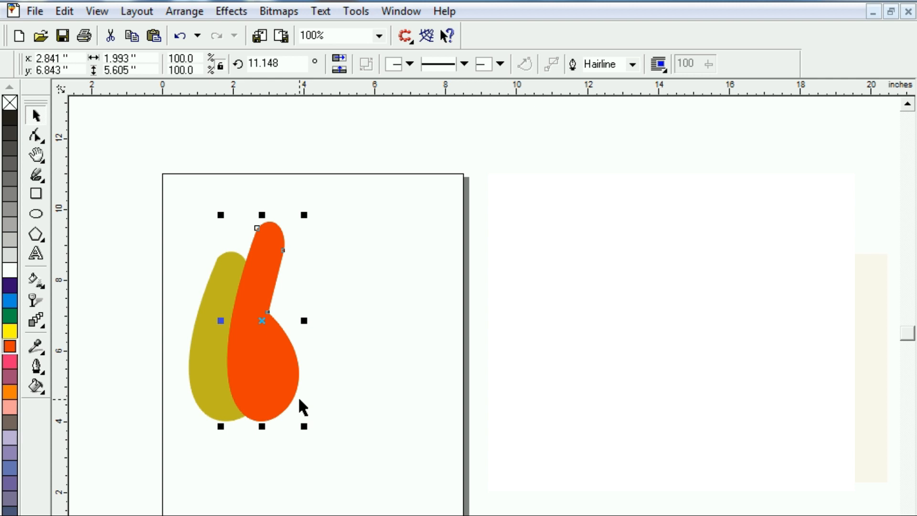
{"action": "left_click_drag", "start_coordinate": [243, 366], "coordinate": [244, 360]}
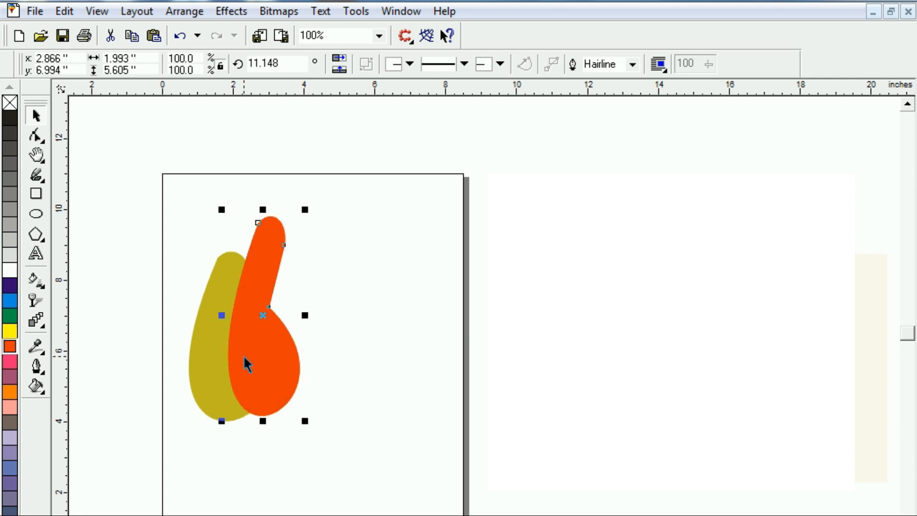
{"action": "left_click", "coordinate": [256, 371]}
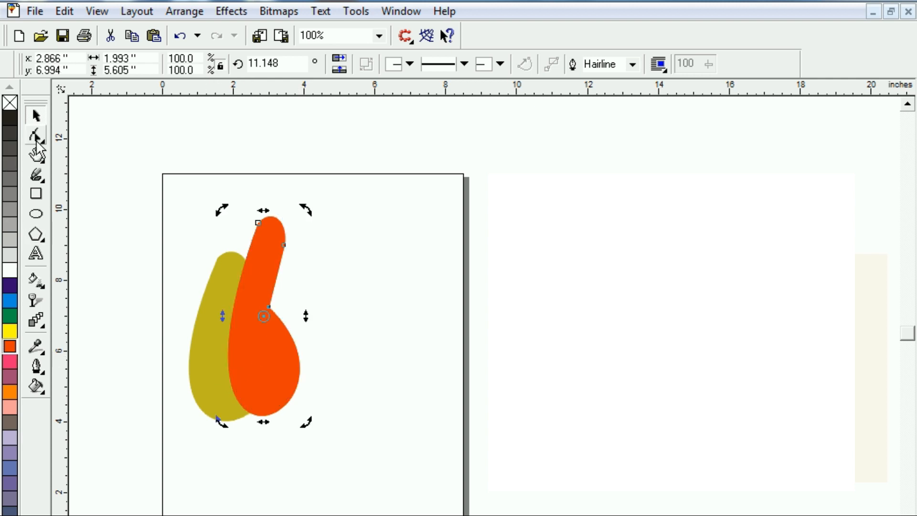
{"action": "key", "text": "shift+Page_Down"}
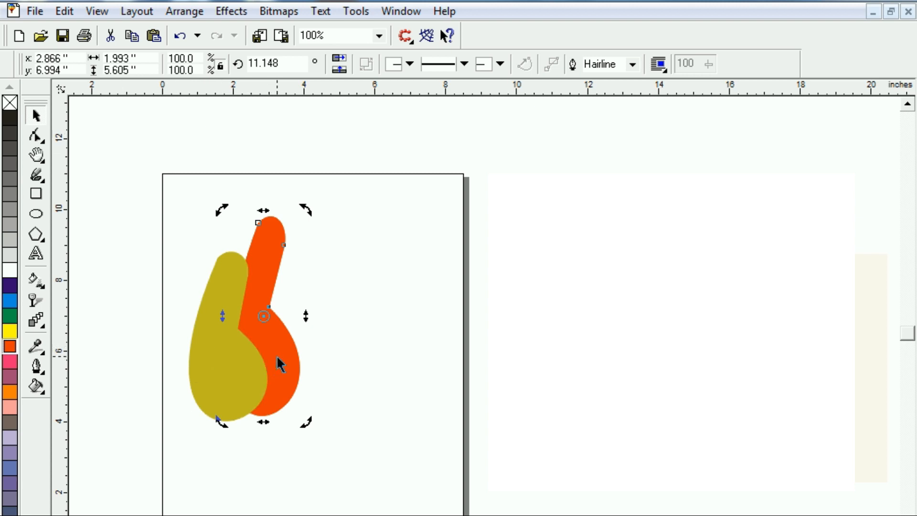
Rotate the orange-red shape clockwise to about 1.6 degrees and shift it so its base stays tucked behind the dark yellow shape.
{"action": "left_click", "coordinate": [278, 255]}
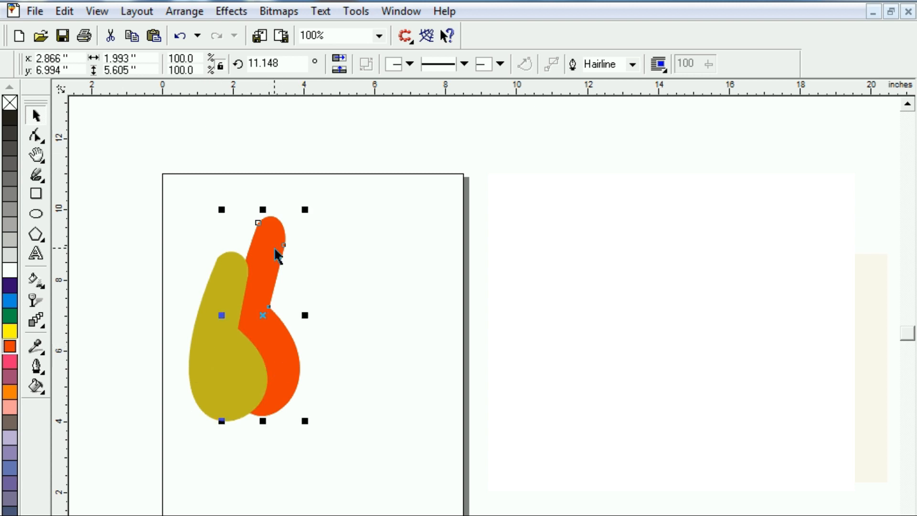
{"action": "left_click", "coordinate": [258, 277]}
{"action": "left_click_drag", "start_coordinate": [302, 205], "coordinate": [324, 233]}
{"action": "mouse_move", "coordinate": [281, 367]}
{"action": "left_mouse_down"}
{"action": "mouse_move", "coordinate": [298, 372]}
{"action": "mouse_move", "coordinate": [291, 355]}
{"action": "left_mouse_up"}
{"action": "left_click", "coordinate": [313, 242]}
{"action": "left_click_drag", "start_coordinate": [321, 215], "coordinate": [312, 197]}
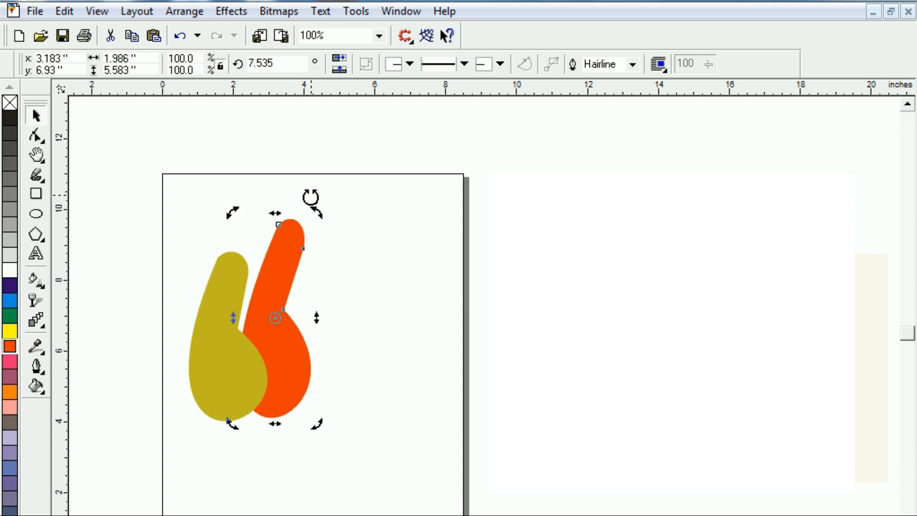
{"action": "left_click", "coordinate": [287, 394]}
{"action": "mouse_move", "coordinate": [286, 393]}
{"action": "left_mouse_down"}
{"action": "mouse_move", "coordinate": [277, 380]}
{"action": "mouse_move", "coordinate": [278, 390]}
{"action": "left_mouse_up"}
{"action": "left_click", "coordinate": [294, 239]}
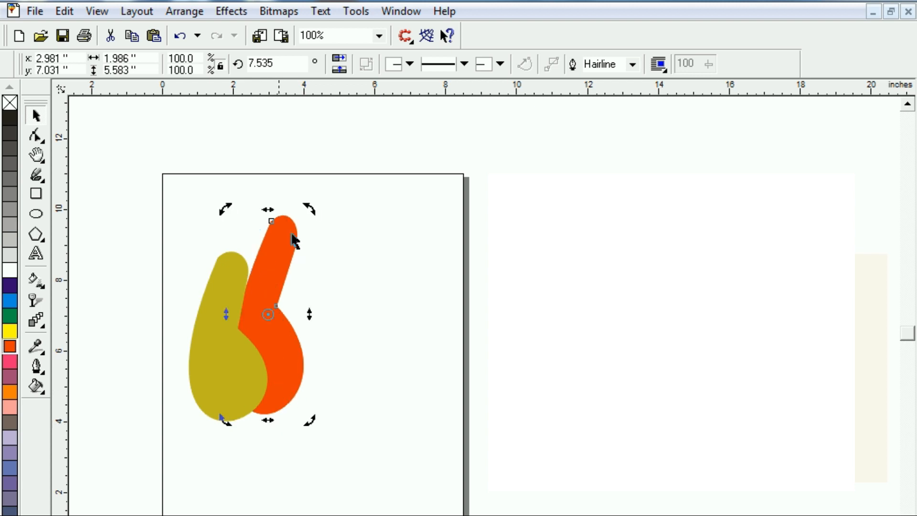
{"action": "left_click_drag", "start_coordinate": [311, 213], "coordinate": [317, 218]}
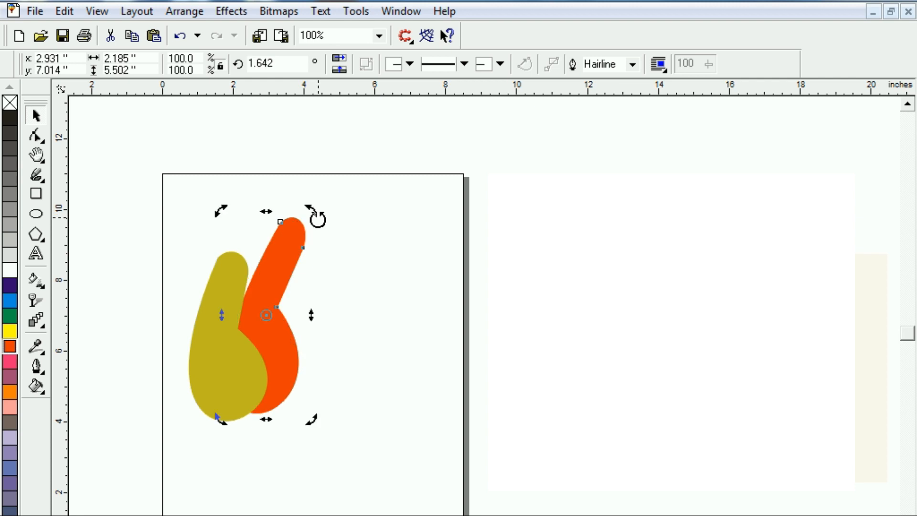
Pull the control handle of the orange-red shape's waist node outward to make the round base fuller.
{"action": "left_click", "coordinate": [35, 136]}
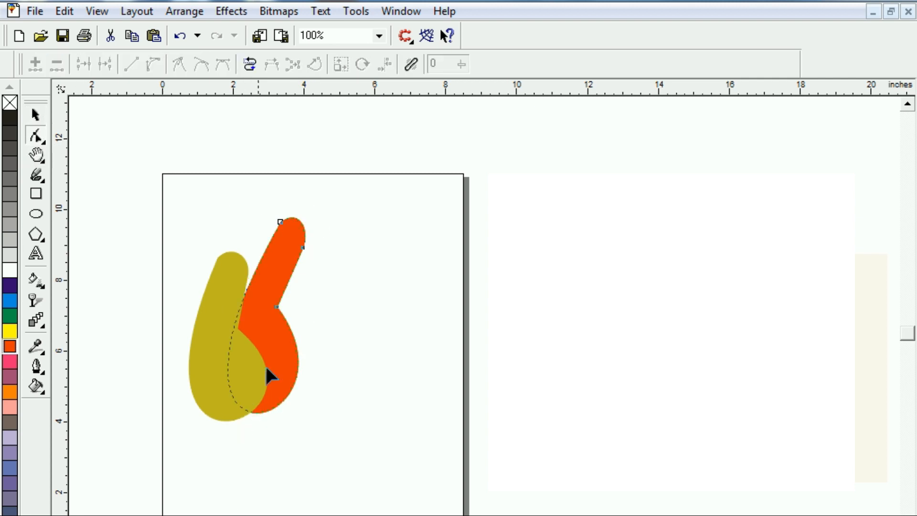
{"action": "left_click", "coordinate": [276, 306]}
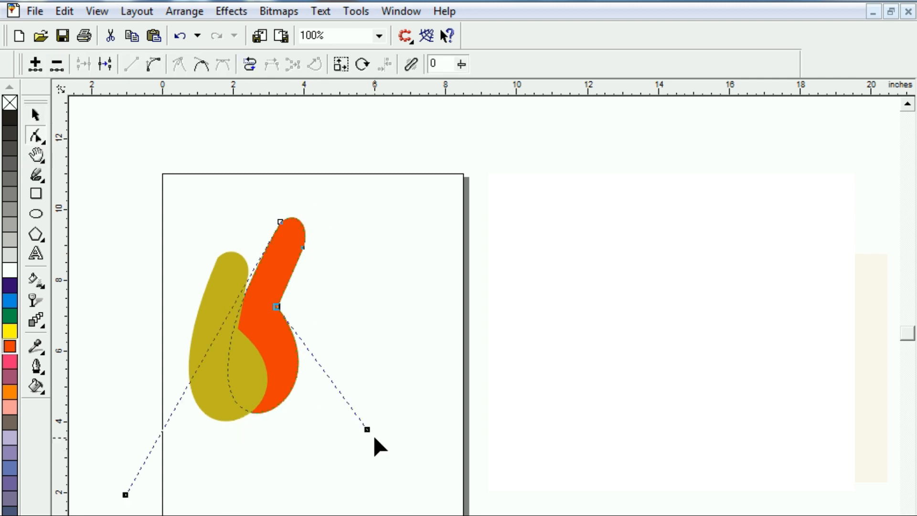
{"action": "left_click_drag", "start_coordinate": [367, 429], "coordinate": [381, 429]}
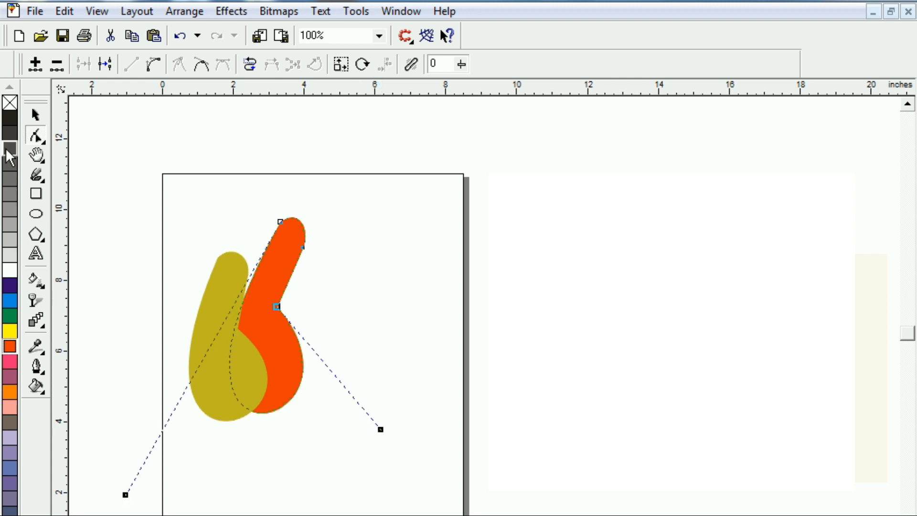
Duplicate the orange-red shape about 1.1 inches to the right, fill the copy with orange and place it behind the original.
{"action": "left_click", "coordinate": [35, 115]}
{"action": "left_click", "coordinate": [331, 307]}
{"action": "left_click", "coordinate": [287, 325]}
{"action": "left_click_drag", "start_coordinate": [267, 316], "coordinate": [305, 321]}
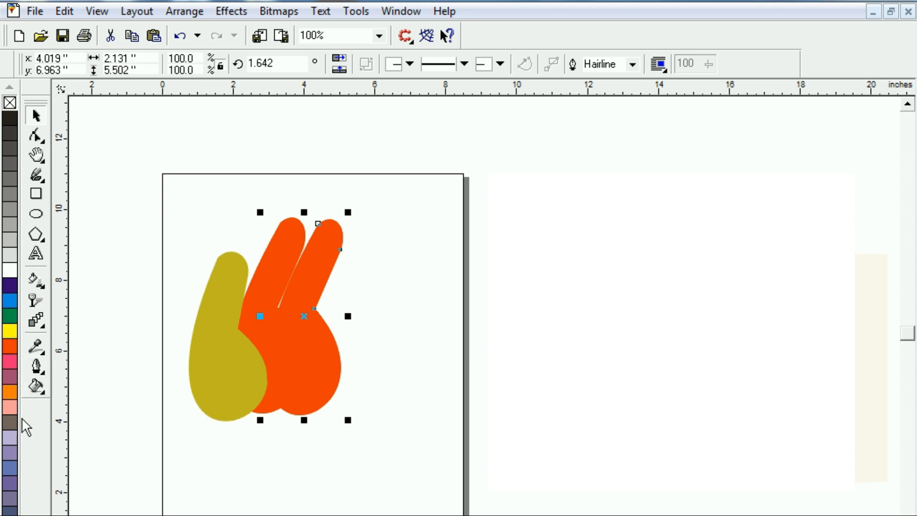
{"action": "left_click", "coordinate": [10, 391]}
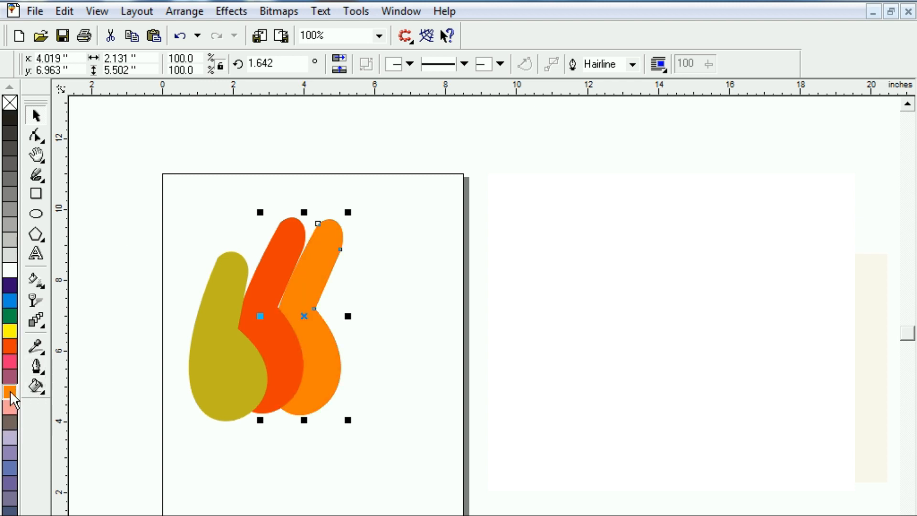
Rotate the orange copy clockwise to about 352.1 degrees and enlarge it to about 2.9 by 5.6 inches.
{"action": "left_click", "coordinate": [35, 137]}
{"action": "left_click", "coordinate": [34, 115]}
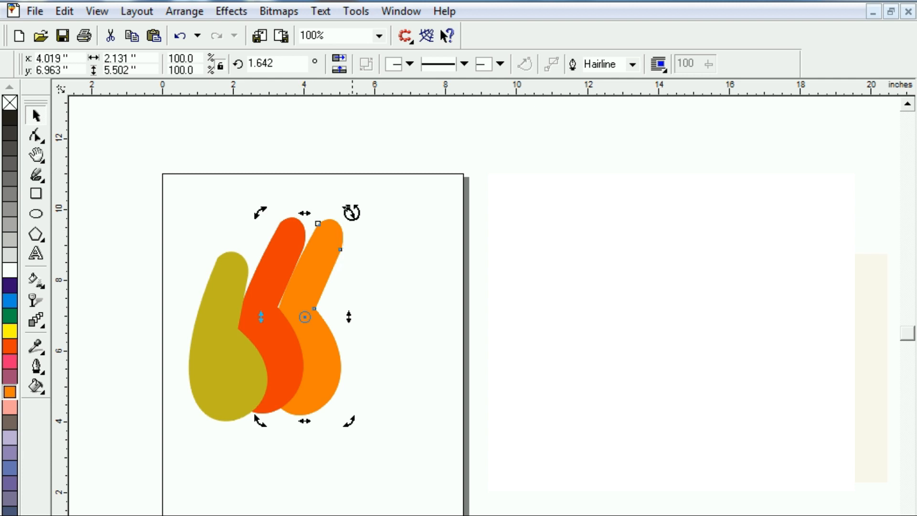
{"action": "left_click_drag", "start_coordinate": [351, 215], "coordinate": [360, 225]}
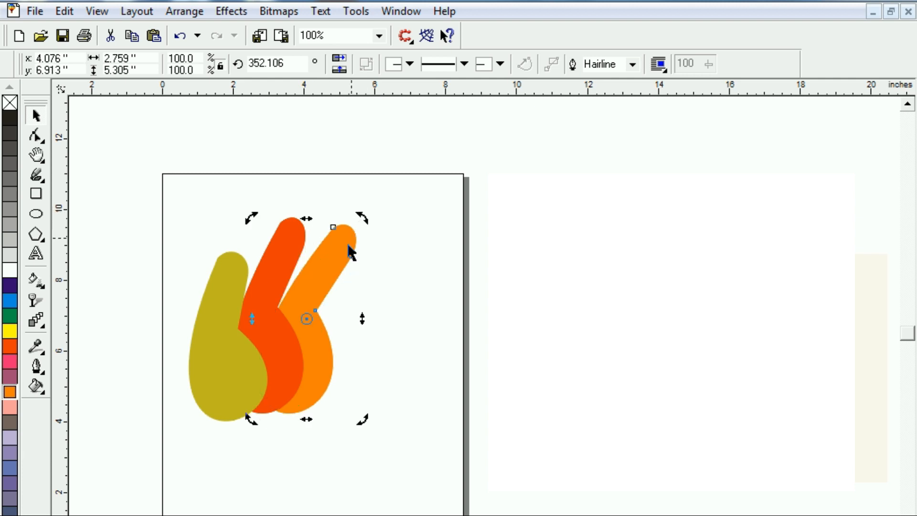
{"action": "left_click_drag", "start_coordinate": [331, 262], "coordinate": [331, 259]}
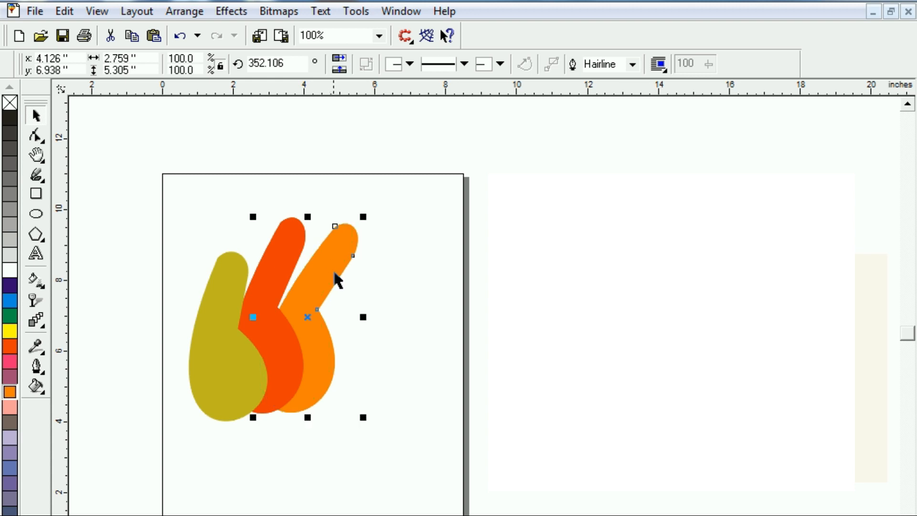
{"action": "left_click", "coordinate": [352, 246]}
{"action": "left_click", "coordinate": [352, 246]}
{"action": "left_click_drag", "start_coordinate": [363, 217], "coordinate": [371, 208]}
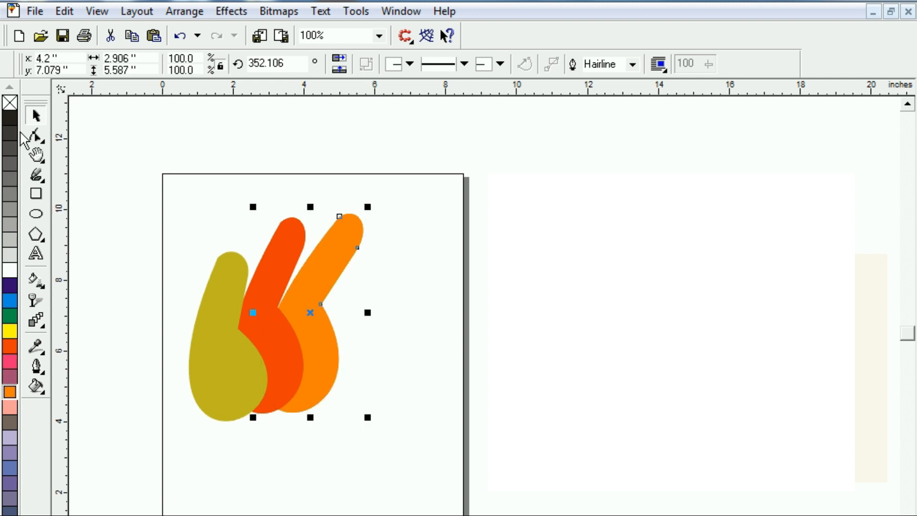
Duplicate the orange shape about 0.9 inches to the right, fill the copy with slate blue and place it behind the orange one.
{"action": "left_click", "coordinate": [334, 365]}
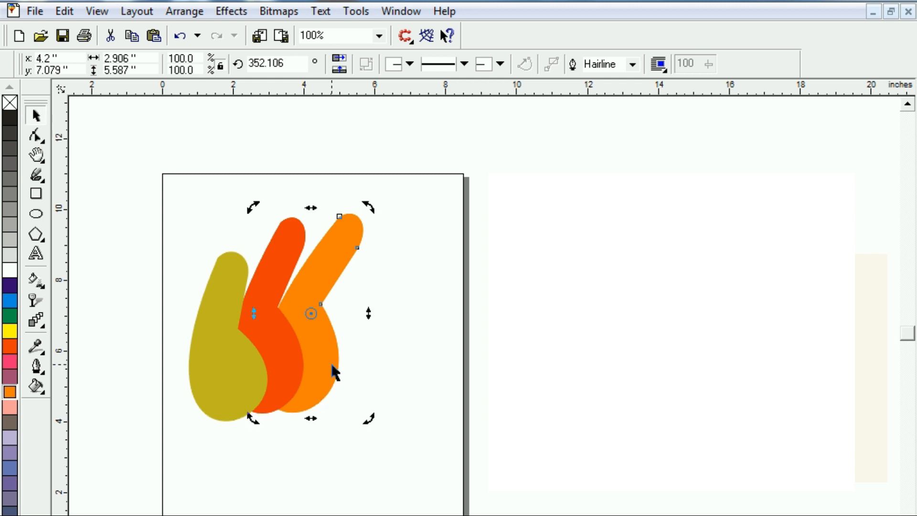
{"action": "left_click", "coordinate": [319, 334]}
{"action": "left_click_drag", "start_coordinate": [311, 313], "coordinate": [344, 319]}
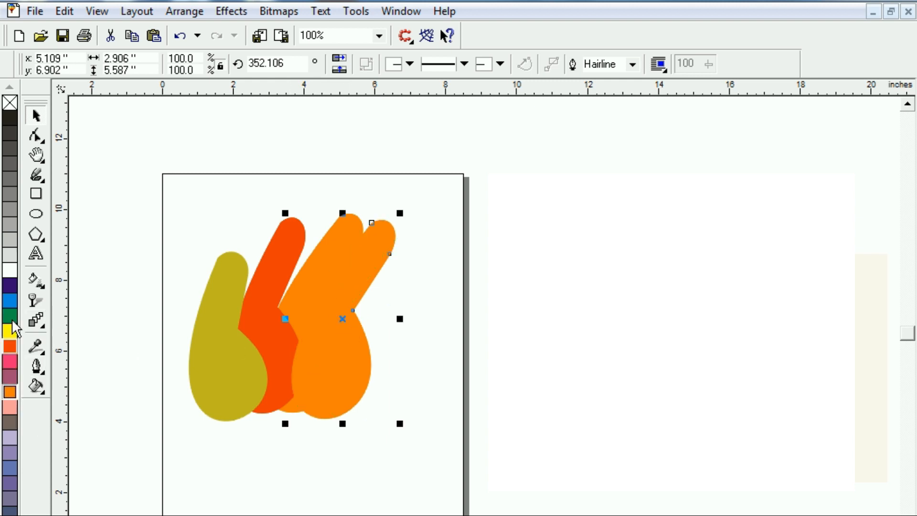
{"action": "left_click", "coordinate": [10, 466]}
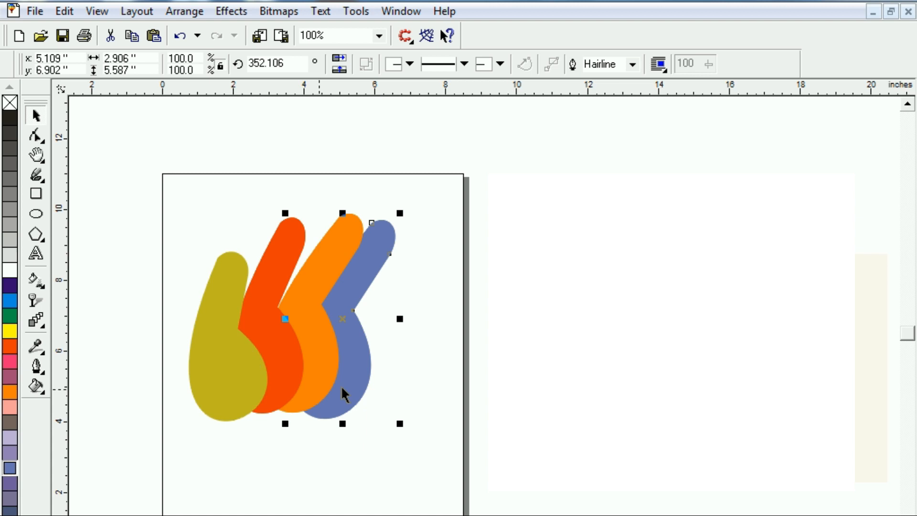
Rotate the dark yellow shape counterclockwise and the orange-red one to about 11.6 degrees, repositioning them and the orange shape as spread fingers.
{"action": "left_click", "coordinate": [315, 336]}
{"action": "left_click_drag", "start_coordinate": [311, 309], "coordinate": [290, 310]}
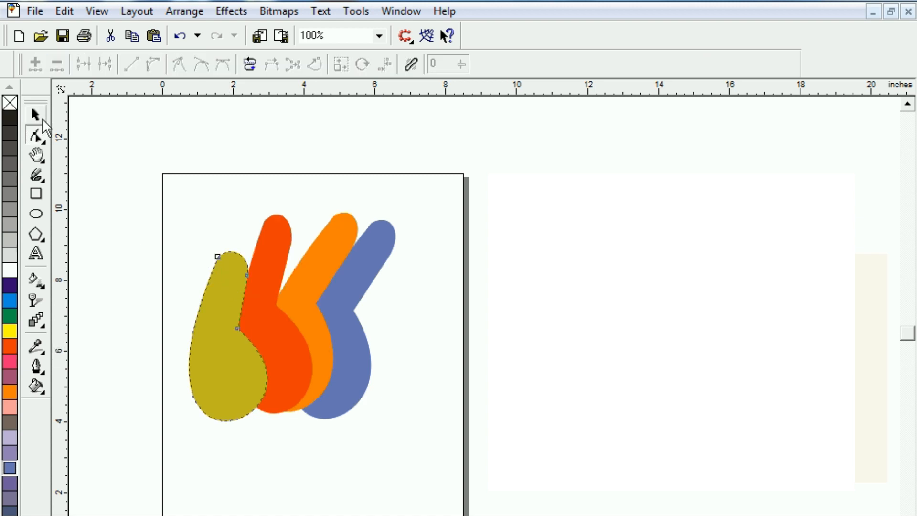
{"action": "left_click", "coordinate": [39, 118]}
{"action": "left_click", "coordinate": [232, 296]}
{"action": "left_click_drag", "start_coordinate": [184, 242], "coordinate": [164, 245]}
{"action": "left_click", "coordinate": [255, 368]}
{"action": "left_click_drag", "start_coordinate": [283, 373], "coordinate": [279, 344]}
{"action": "left_click", "coordinate": [278, 344]}
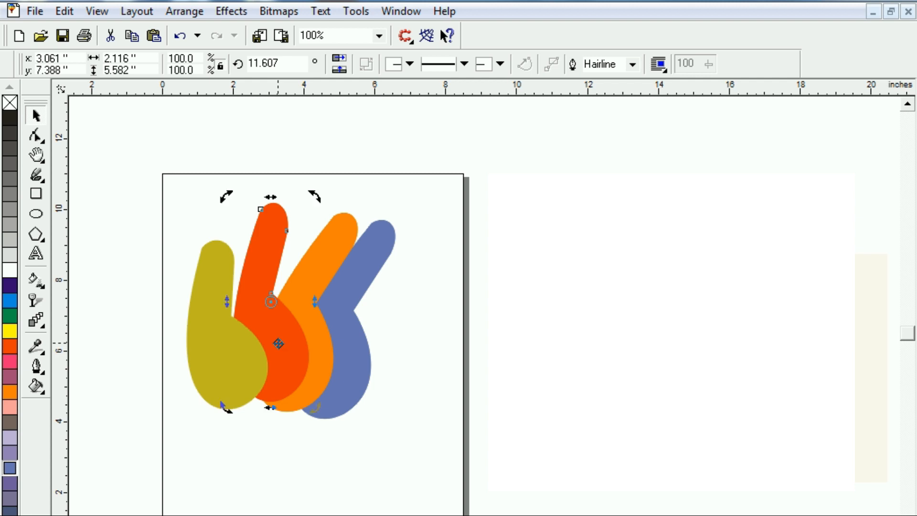
Tilt the dark yellow shape slightly further, shift it right, and raise the orange shape so their round bases align.
{"action": "left_click", "coordinate": [225, 353]}
{"action": "left_click", "coordinate": [227, 361]}
{"action": "left_click_drag", "start_coordinate": [273, 419], "coordinate": [278, 408]}
{"action": "left_click_drag", "start_coordinate": [233, 381], "coordinate": [260, 396]}
{"action": "left_click_drag", "start_coordinate": [319, 372], "coordinate": [320, 364]}
{"action": "left_click", "coordinate": [320, 363]}
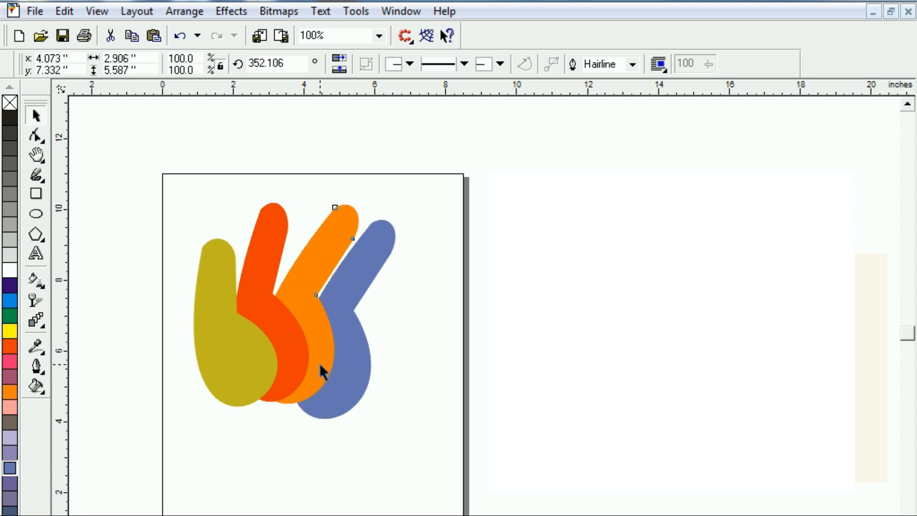
Rotate the blue shape clockwise to about 324 degrees and move it left so its round base hides behind the orange shape.
{"action": "left_click", "coordinate": [354, 364]}
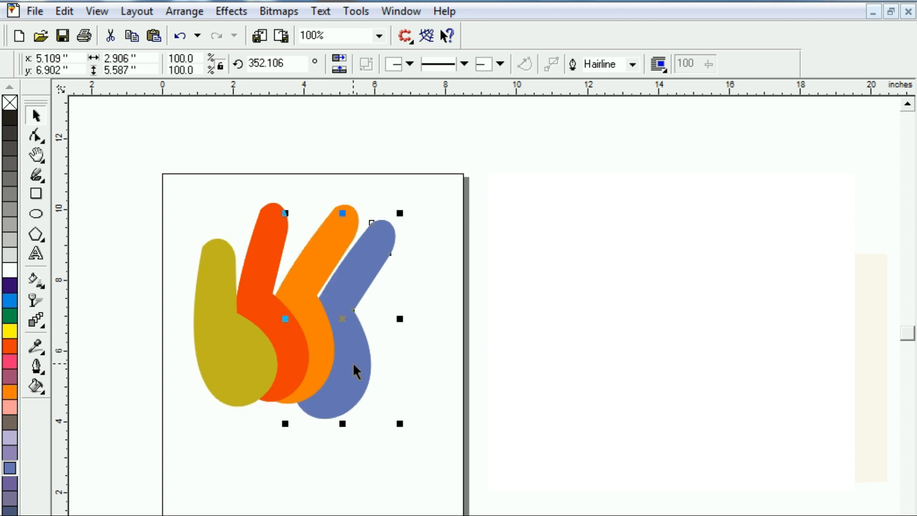
{"action": "left_click", "coordinate": [382, 246]}
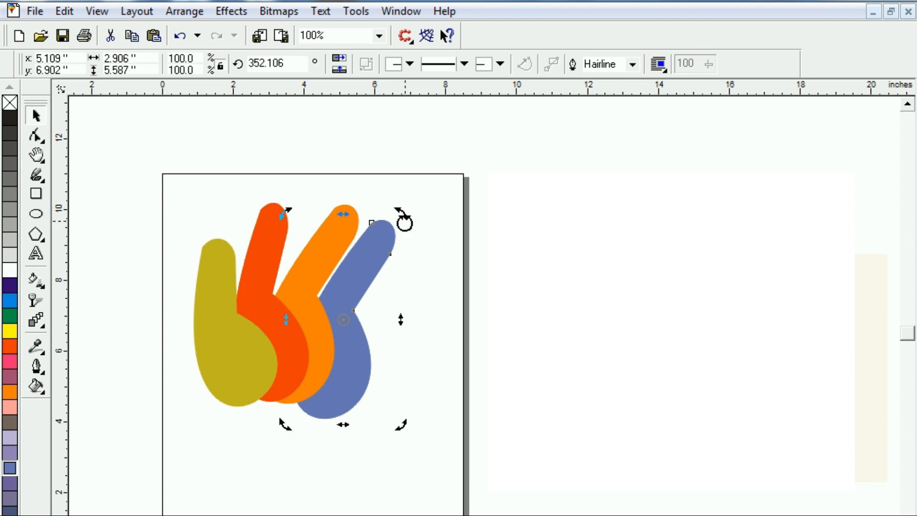
{"action": "left_click_drag", "start_coordinate": [403, 215], "coordinate": [425, 267]}
{"action": "left_click_drag", "start_coordinate": [390, 295], "coordinate": [335, 283]}
{"action": "left_click", "coordinate": [359, 281]}
{"action": "left_click_drag", "start_coordinate": [400, 237], "coordinate": [384, 273]}
{"action": "left_click", "coordinate": [369, 264]}
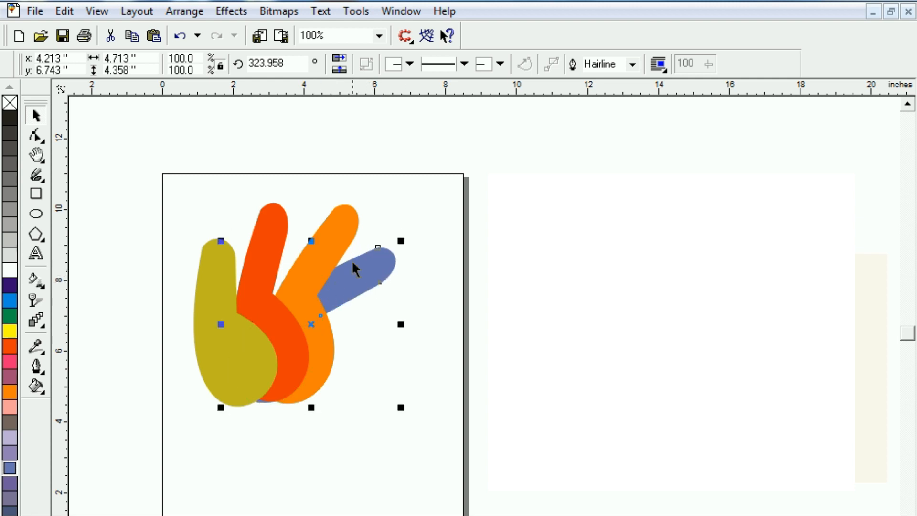
Enlarge the blue shape to about 5.0 by 4.6 inches and move it slightly right and down.
{"action": "left_click", "coordinate": [354, 277]}
{"action": "left_click", "coordinate": [387, 276]}
{"action": "left_click_drag", "start_coordinate": [401, 243], "coordinate": [410, 234]}
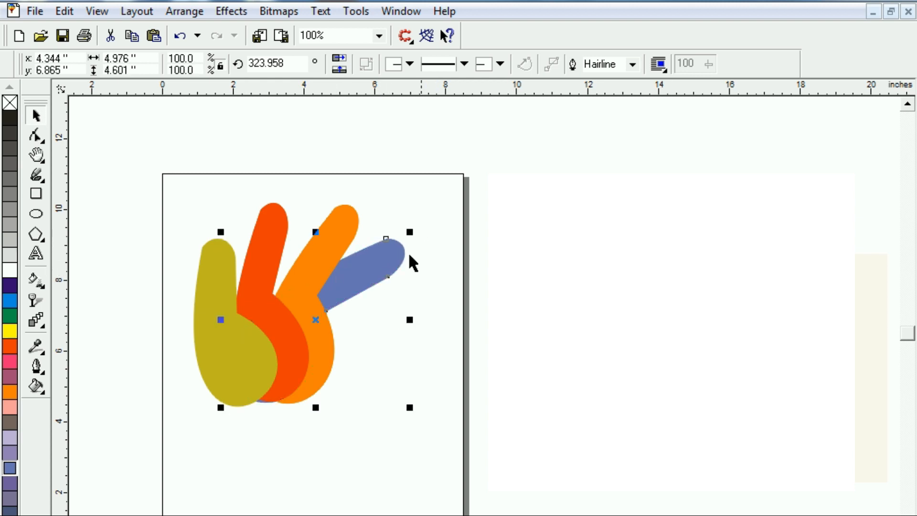
{"action": "left_click_drag", "start_coordinate": [377, 267], "coordinate": [386, 273]}
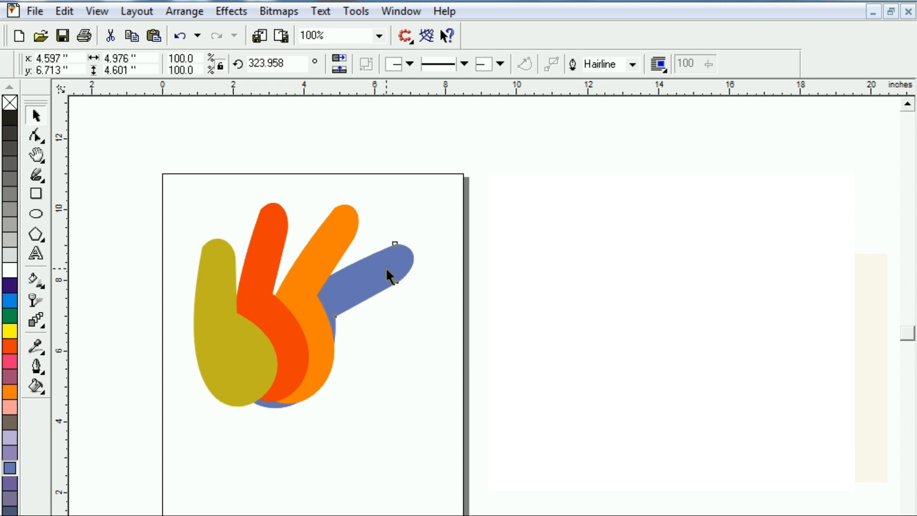
Rotate the blue shape clockwise to about 316.9 degrees and scale it down to about 5.1 by 4.0 inches.
{"action": "left_click", "coordinate": [374, 280]}
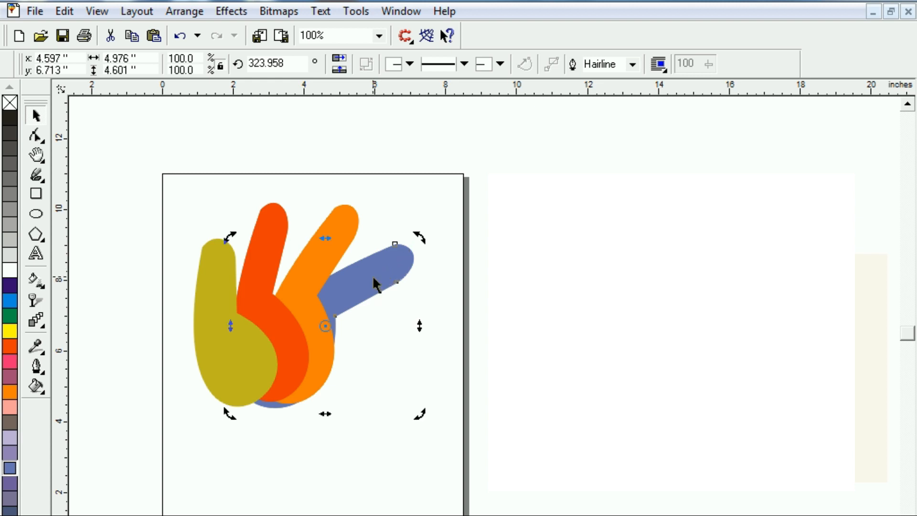
{"action": "left_click_drag", "start_coordinate": [414, 240], "coordinate": [428, 247]}
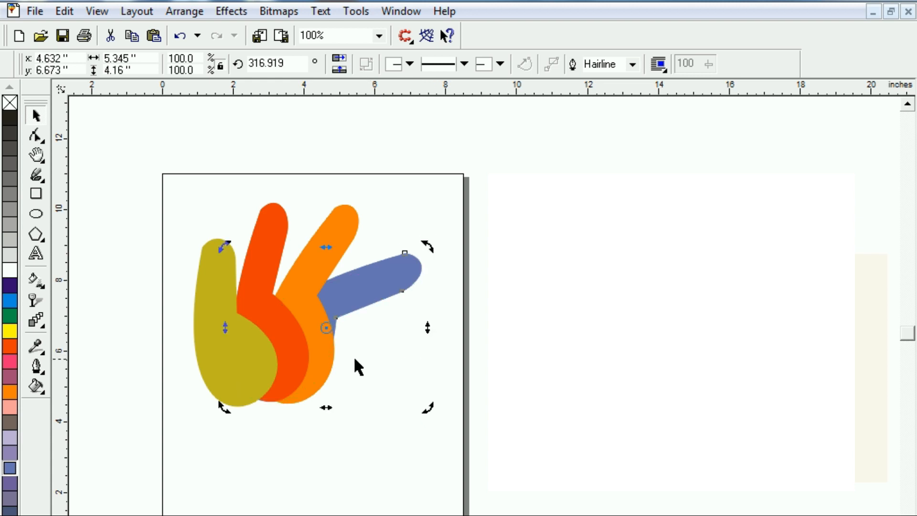
{"action": "left_click_drag", "start_coordinate": [380, 282], "coordinate": [372, 294]}
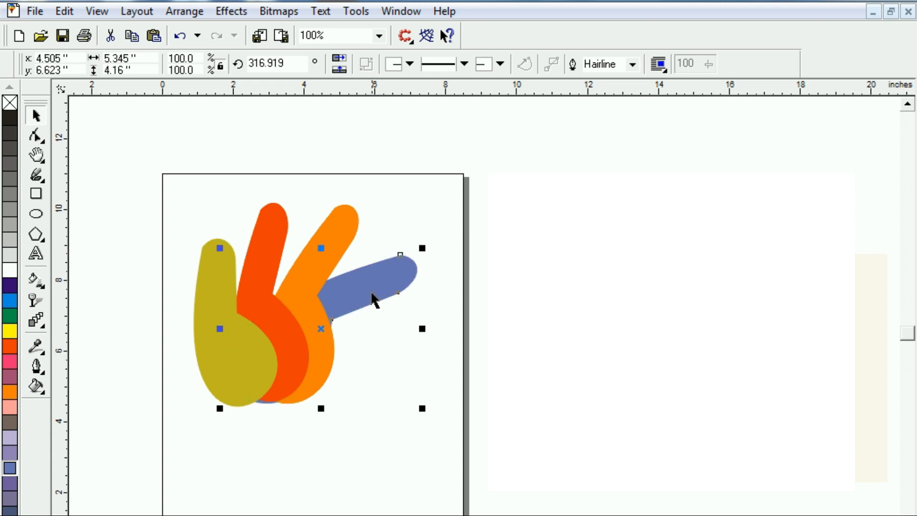
{"action": "left_click_drag", "start_coordinate": [219, 413], "coordinate": [221, 403]}
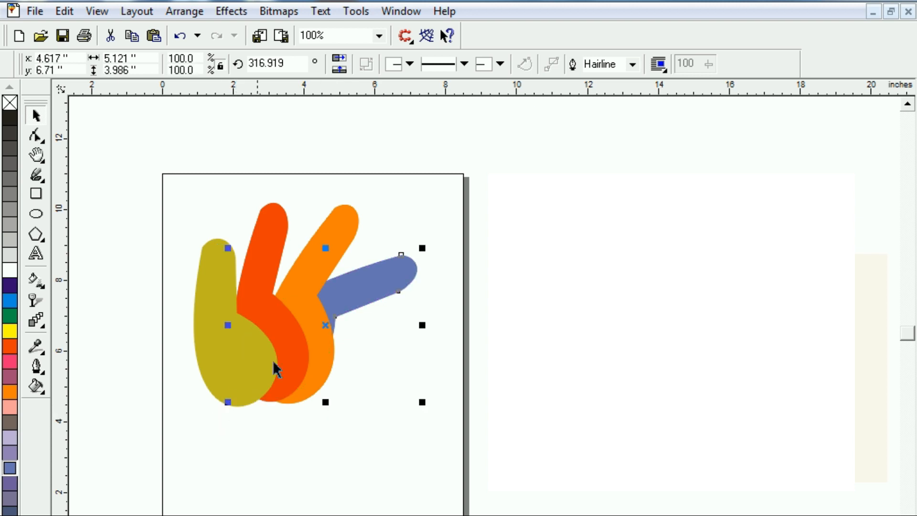
Duplicate the blue shape below itself, fill the copy with brownish grey and send it behind all the other shapes.
{"action": "left_click_drag", "start_coordinate": [376, 272], "coordinate": [378, 324]}
{"action": "left_click", "coordinate": [394, 370]}
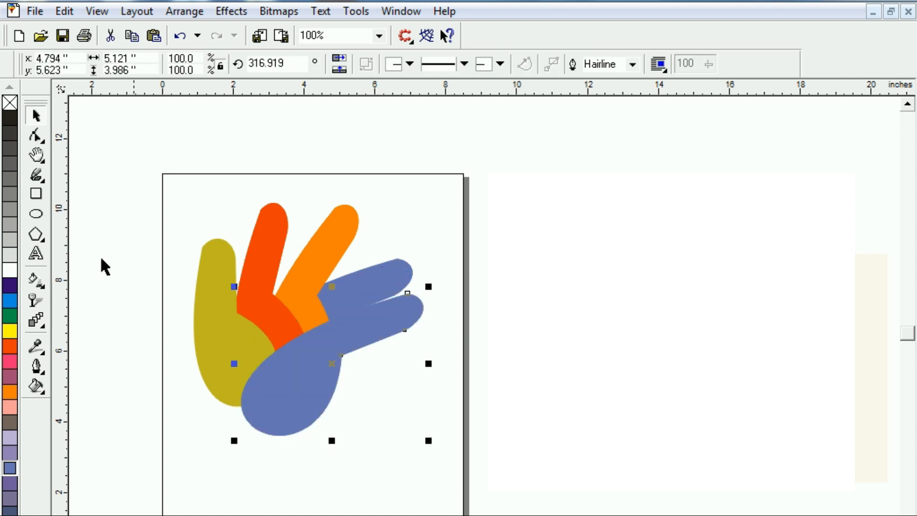
{"action": "left_click", "coordinate": [8, 423]}
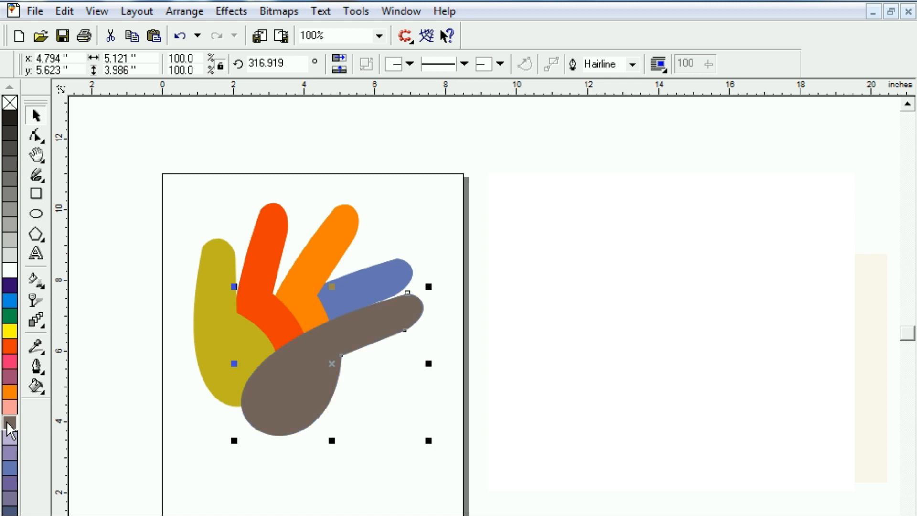
{"action": "key", "text": "shift+Page_Down"}
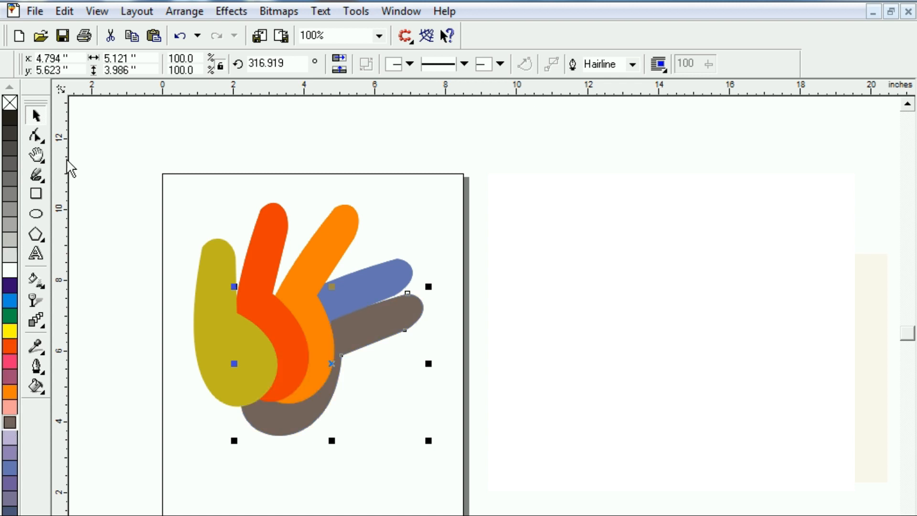
Rotate the brownish grey shape clockwise to about 286.8 degrees and move it left so its base hides behind the palm.
{"action": "left_click", "coordinate": [327, 403]}
{"action": "left_click_drag", "start_coordinate": [427, 292], "coordinate": [445, 348]}
{"action": "left_click_drag", "start_coordinate": [386, 349], "coordinate": [366, 345]}
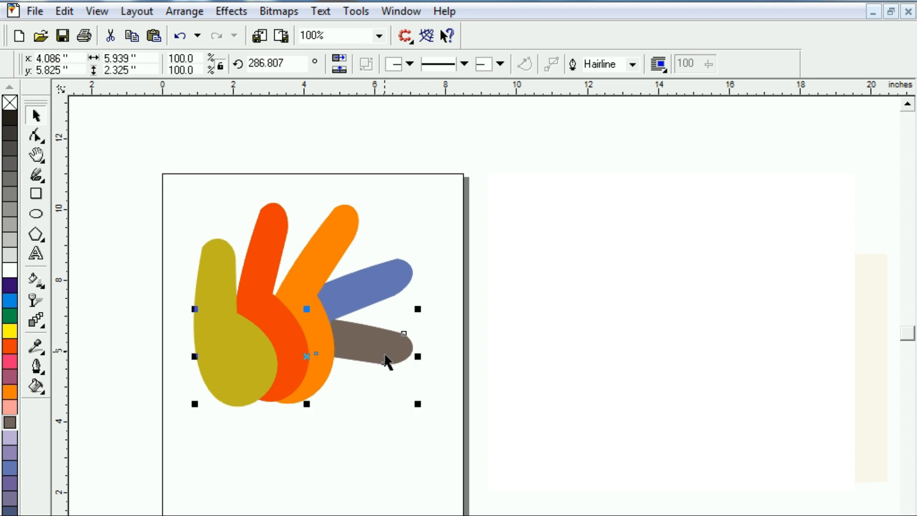
Flatten the brownish grey shape to about 1.8 inches high and nudge it into place below the blue finger.
{"action": "left_click", "coordinate": [369, 350]}
{"action": "left_click", "coordinate": [363, 344]}
{"action": "left_click_drag", "start_coordinate": [308, 403], "coordinate": [312, 397]}
{"action": "mouse_move", "coordinate": [379, 360]}
{"action": "left_mouse_down"}
{"action": "mouse_move", "coordinate": [396, 341]}
{"action": "mouse_move", "coordinate": [382, 358]}
{"action": "left_mouse_up"}
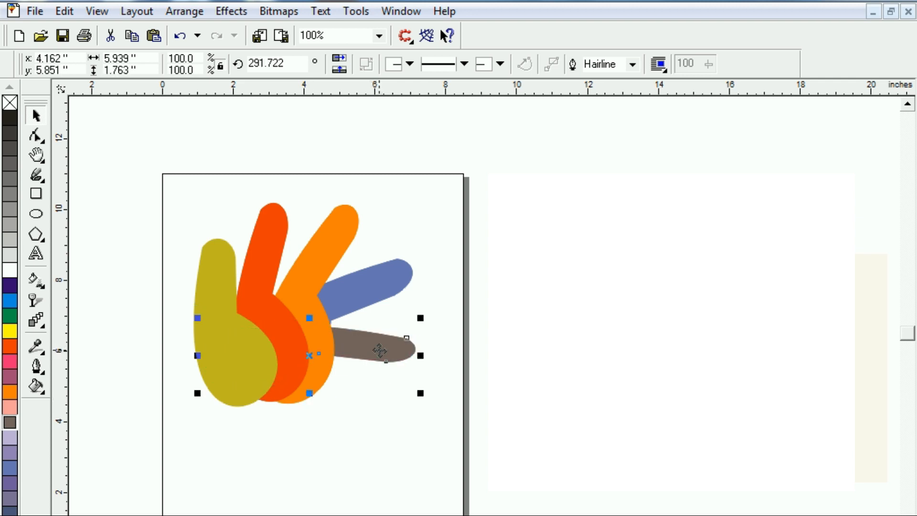
Group the five coloured shapes into one hand and position it near the middle of the page.
{"action": "left_click", "coordinate": [374, 442]}
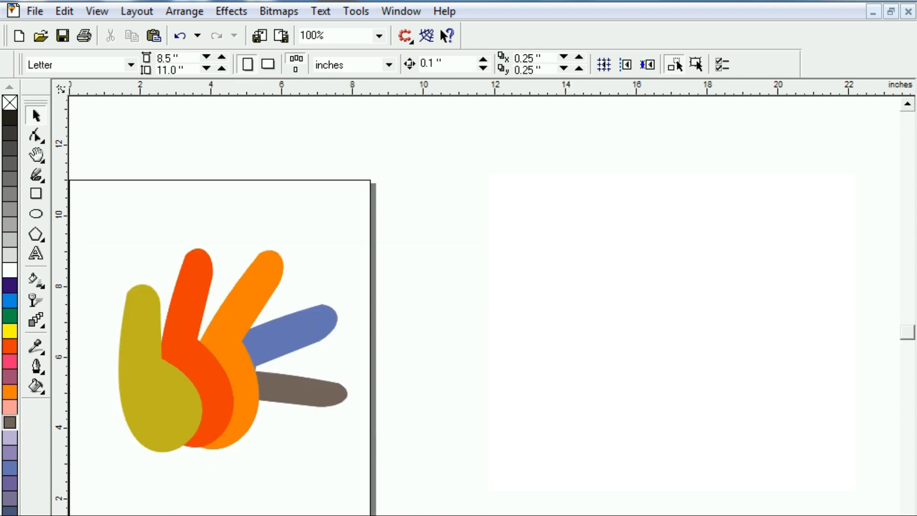
{"action": "left_click", "coordinate": [221, 396]}
{"action": "left_click_drag", "start_coordinate": [225, 385], "coordinate": [217, 390]}
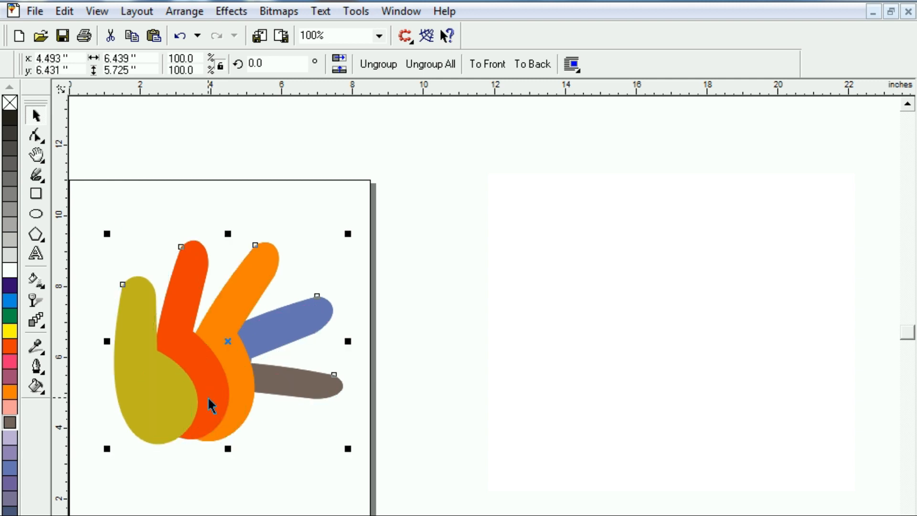